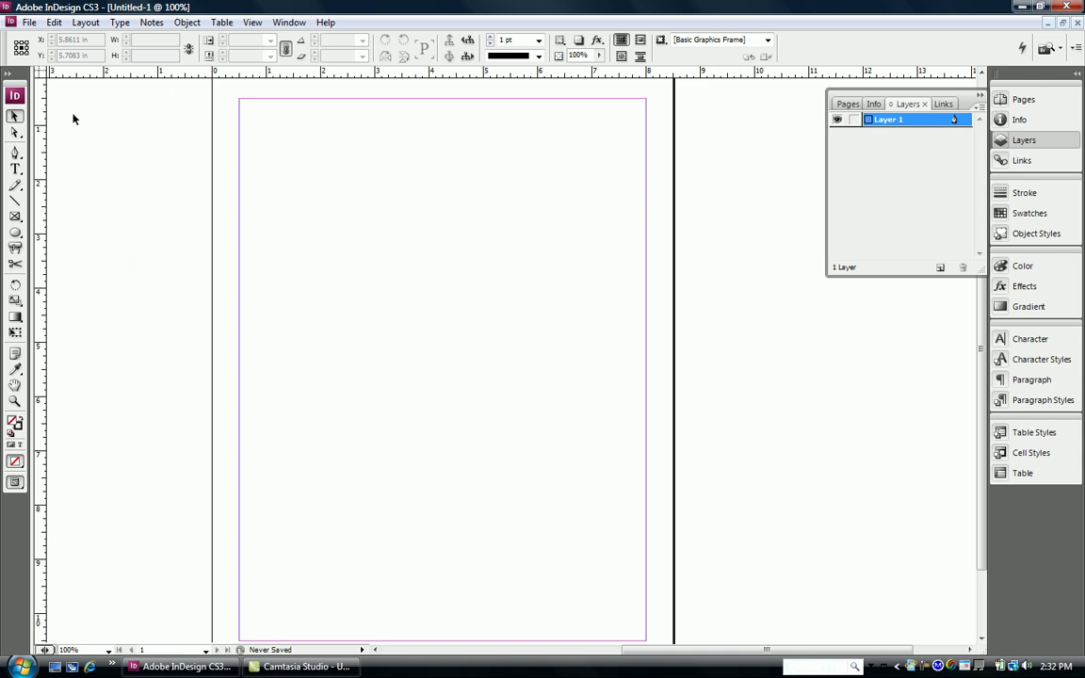
# Step: Draw a small circle about 0.25 in wide in the page's lower-left area and fill it with the dark blue swatch C=100 M=90 Y=10 K=0
pyautogui.click(16, 237)
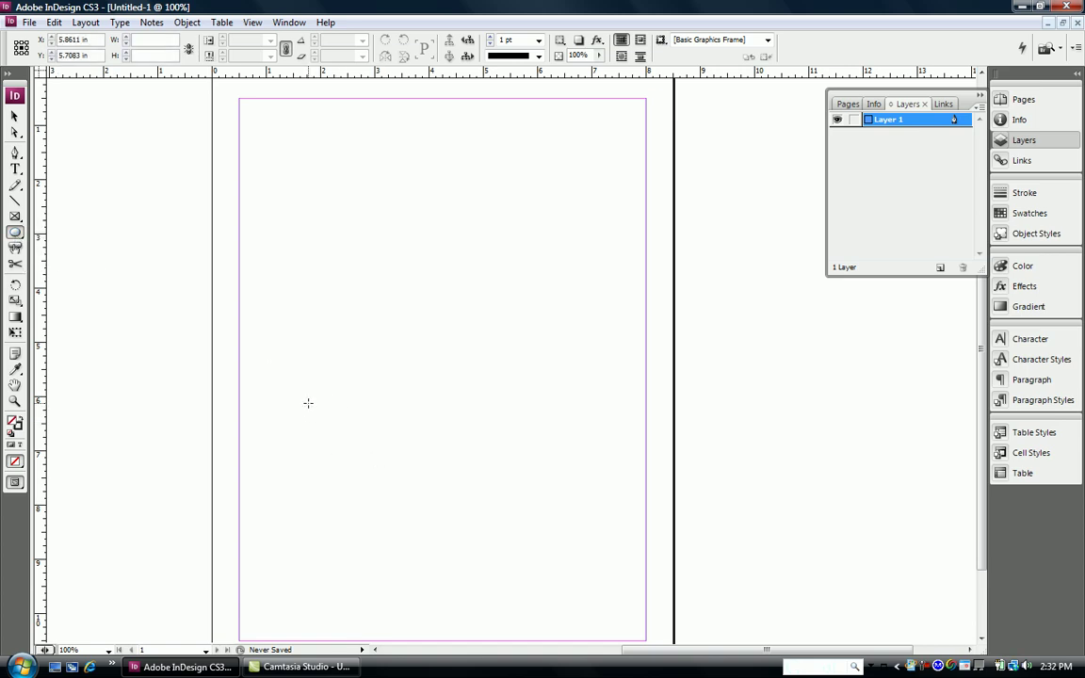
pyautogui.moveTo(310, 403); pyautogui.dragTo(321, 414)
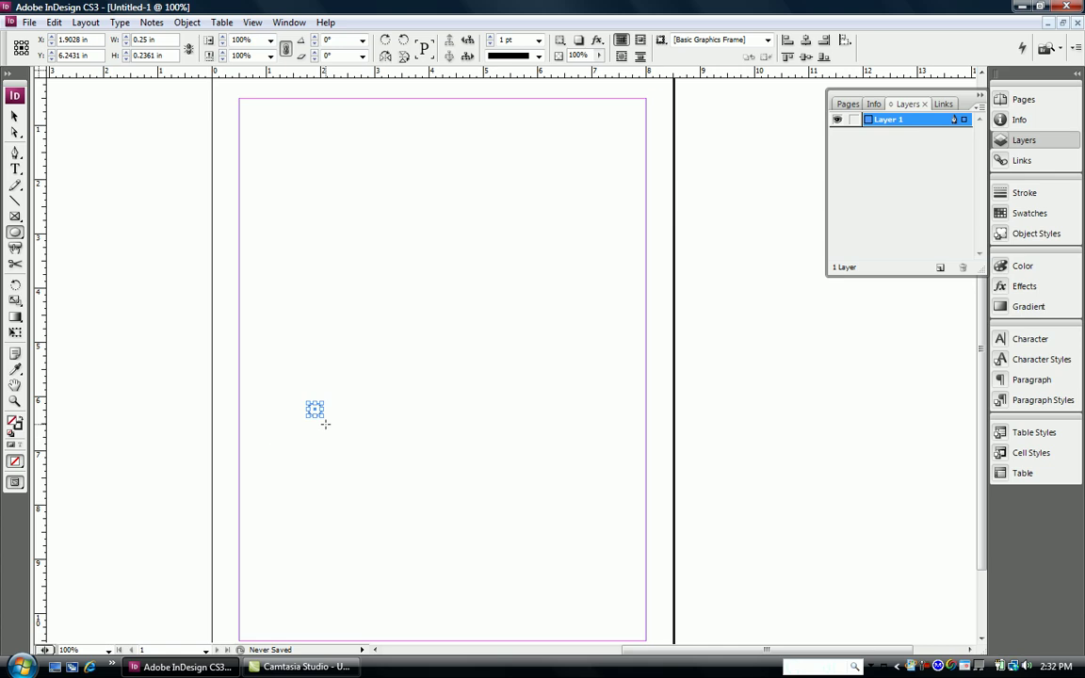
pyautogui.click(1031, 214)
pyautogui.scroll(-1, 977, 307)
pyautogui.scroll(-1, 977, 307)
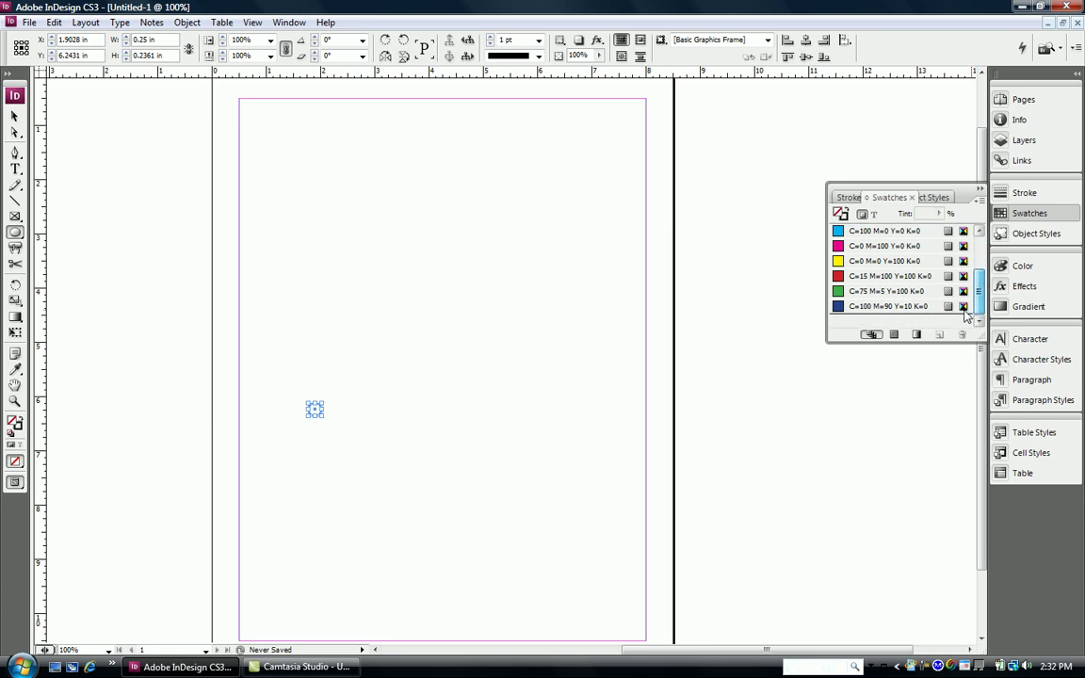
pyautogui.click(842, 306)
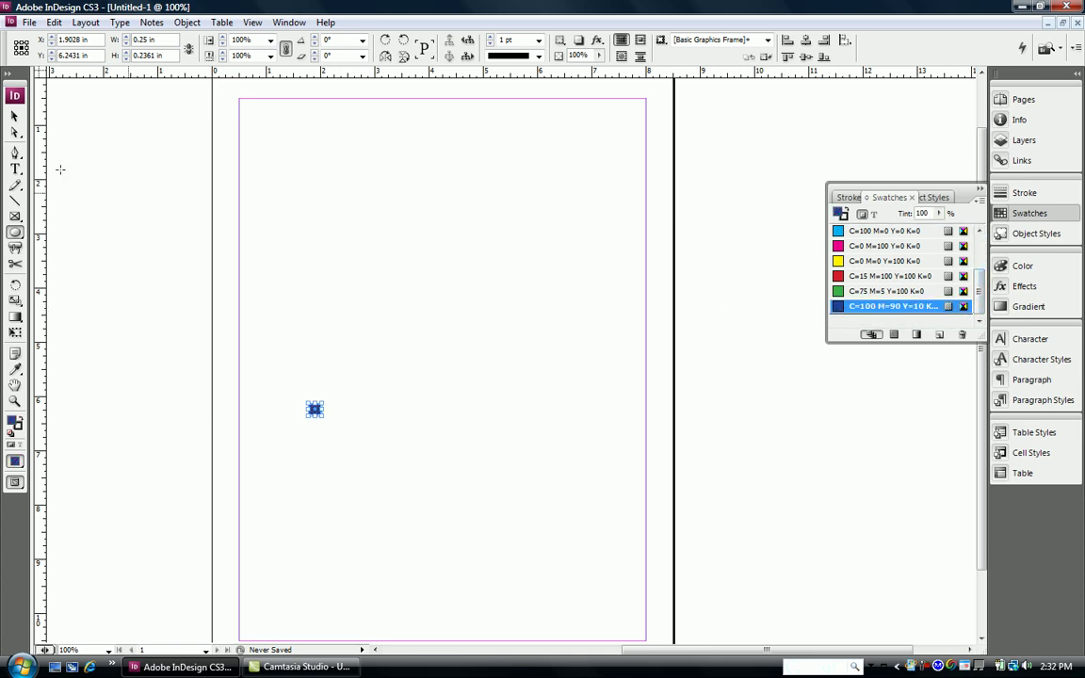
# Step: Copy the blue circle and paste a duplicate, placing it so it overlaps the original's upper-right edge
pyautogui.click(15, 116)
pyautogui.click(54, 23)
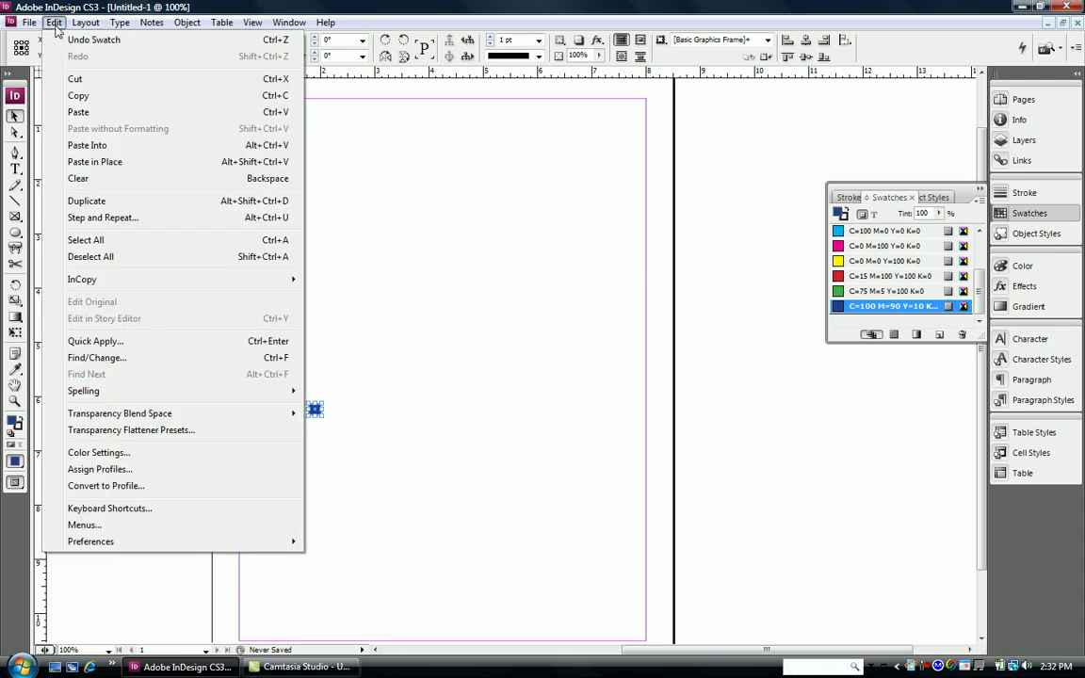
pyautogui.click(79, 98)
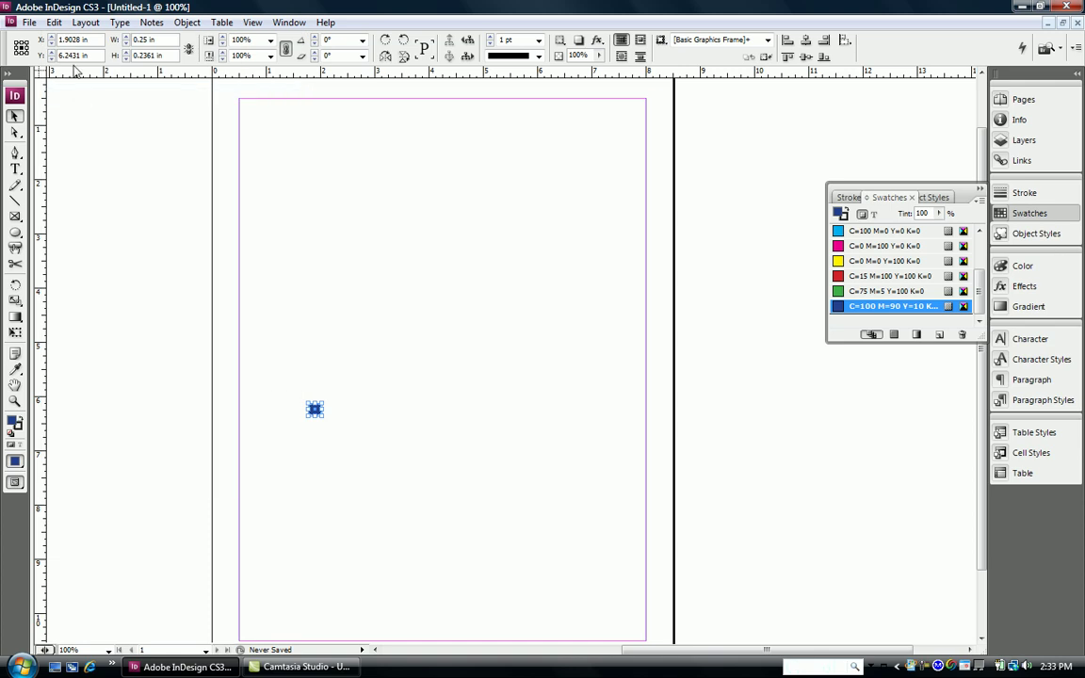
pyautogui.click(54, 23)
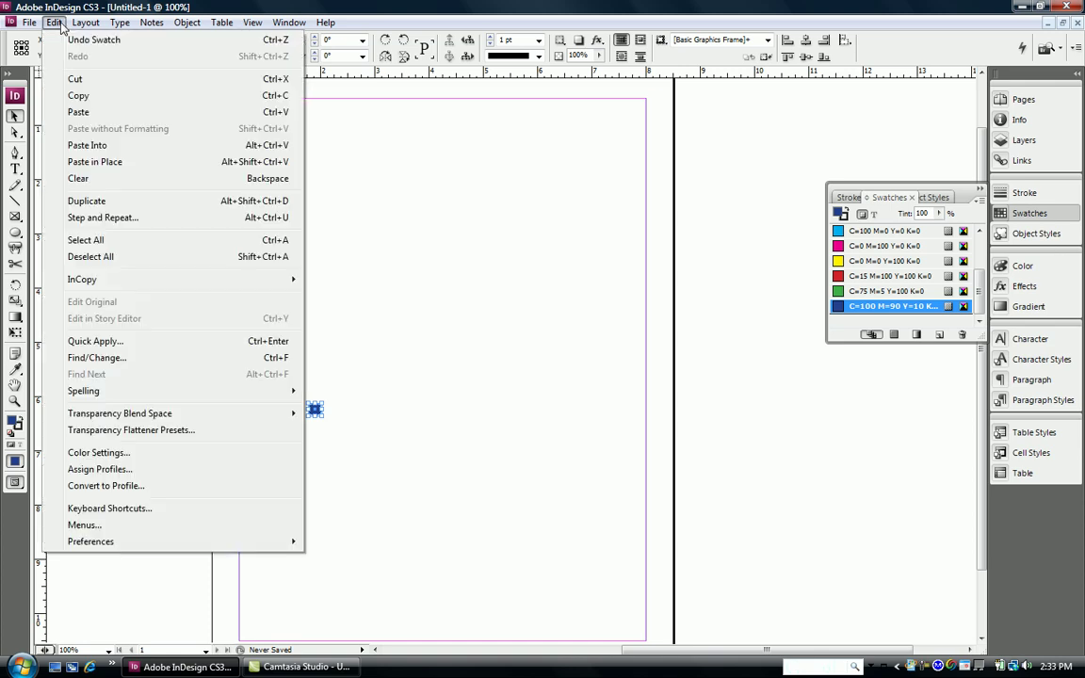
pyautogui.click(79, 112)
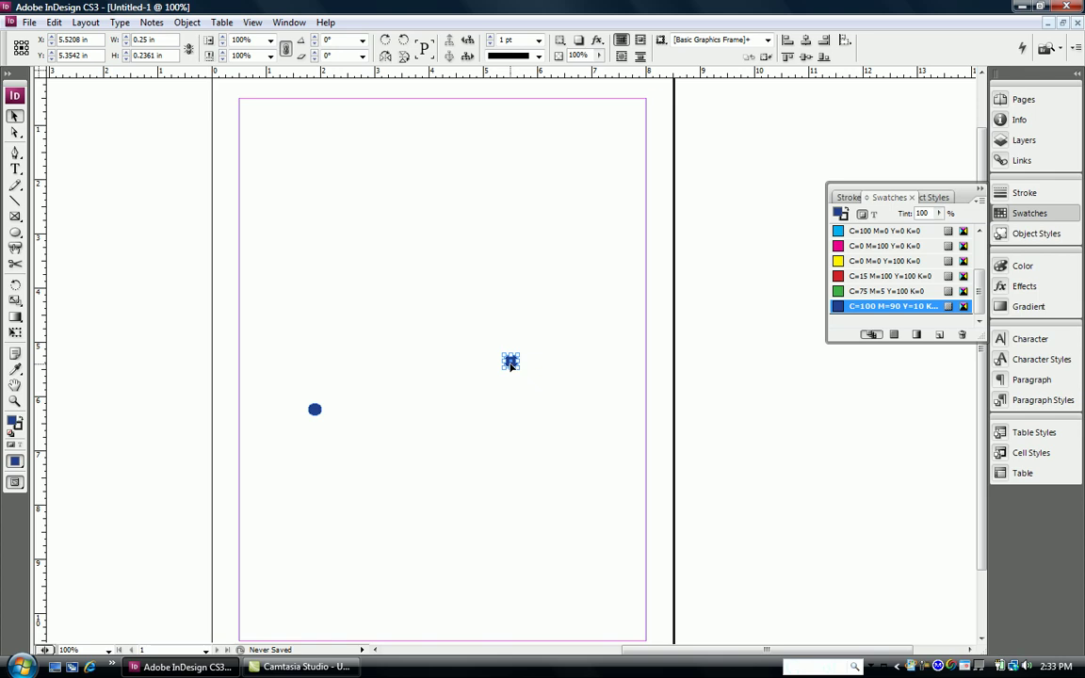
pyautogui.click(491, 369)
pyautogui.moveTo(318, 406); pyautogui.dragTo(323, 405)
# Step: Paste more copies of the blue circle and arrange them into an overlapping grape cluster that widens upward, then deselect
pyautogui.click(53, 22)
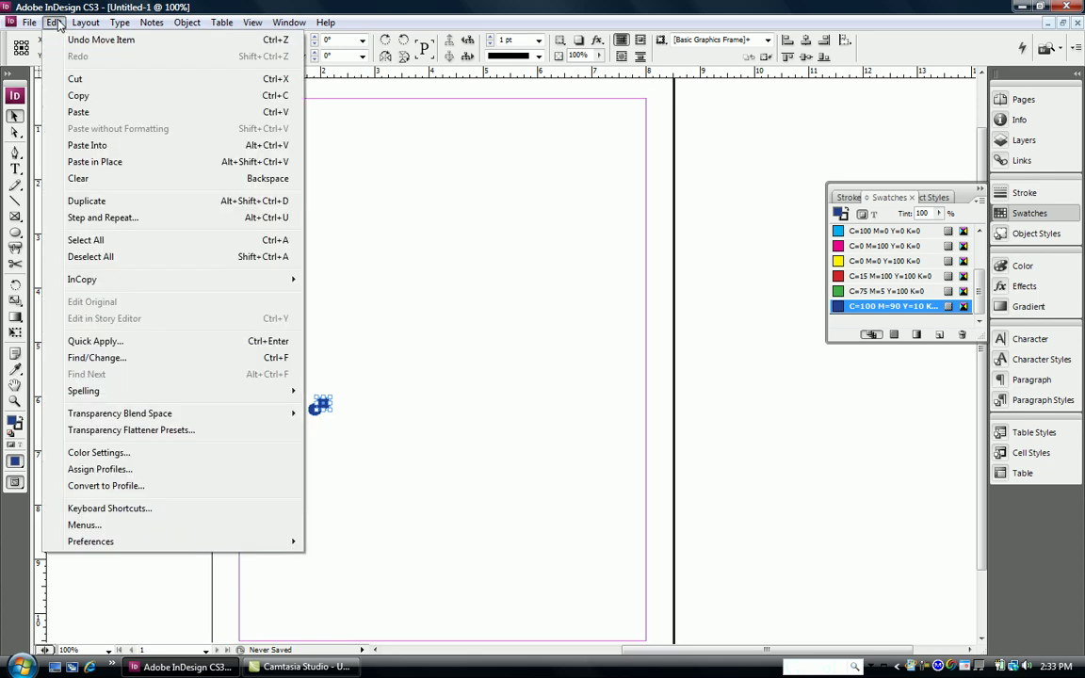
pyautogui.click(78, 113)
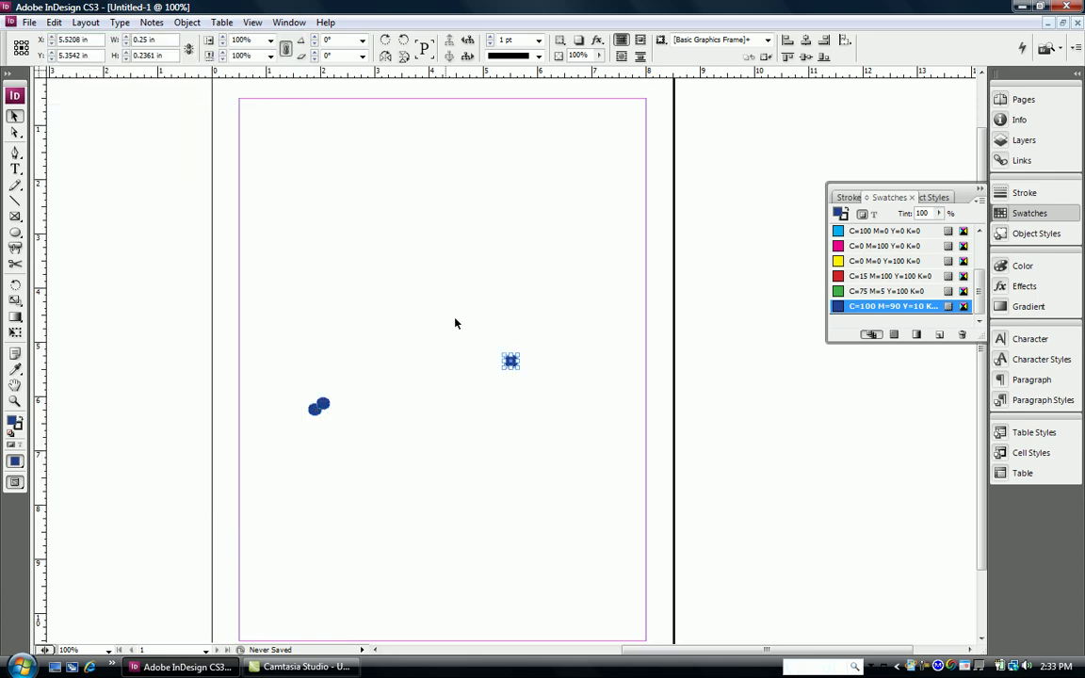
pyautogui.moveTo(508, 363); pyautogui.dragTo(312, 402)
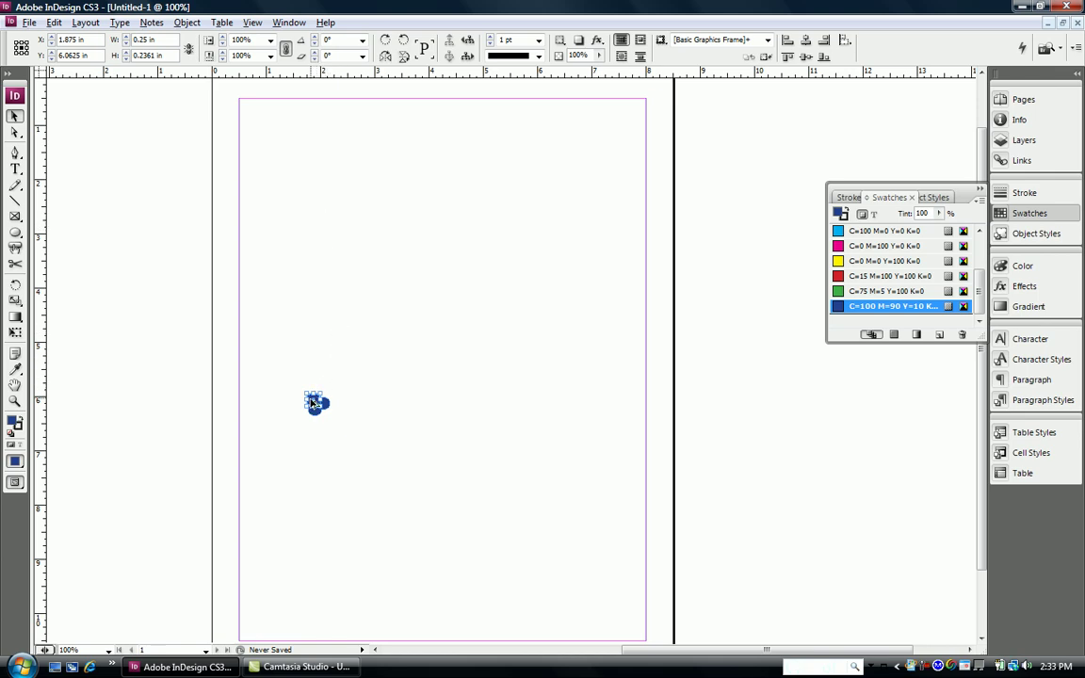
pyautogui.moveTo(313, 403); pyautogui.dragTo(335, 382)
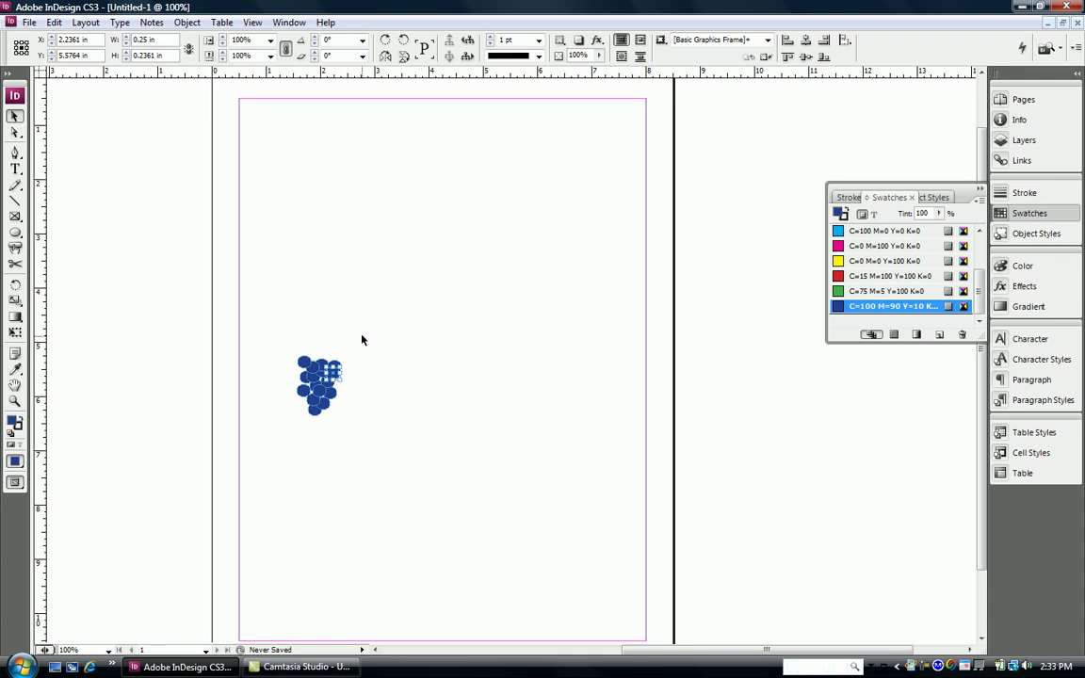
pyautogui.click(364, 339)
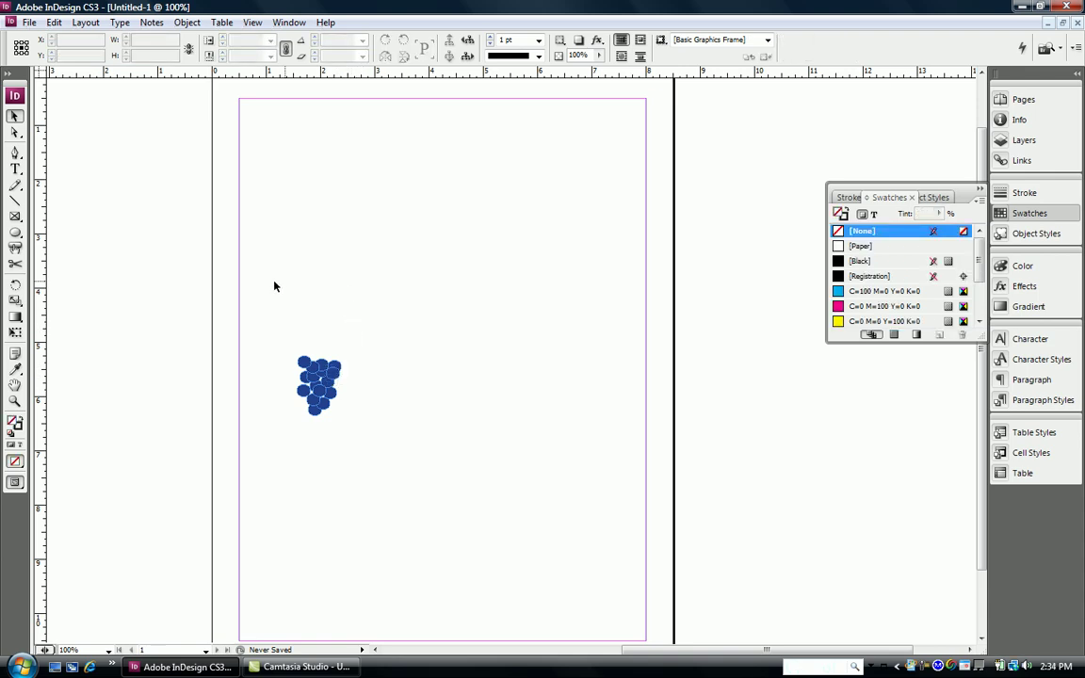
# Step: Draw a stem rectangle about 0.11 by 0.26 in above the grapes and fill it with the green swatch C=75 M=5 Y=100 K=0
pyautogui.click(17, 234)
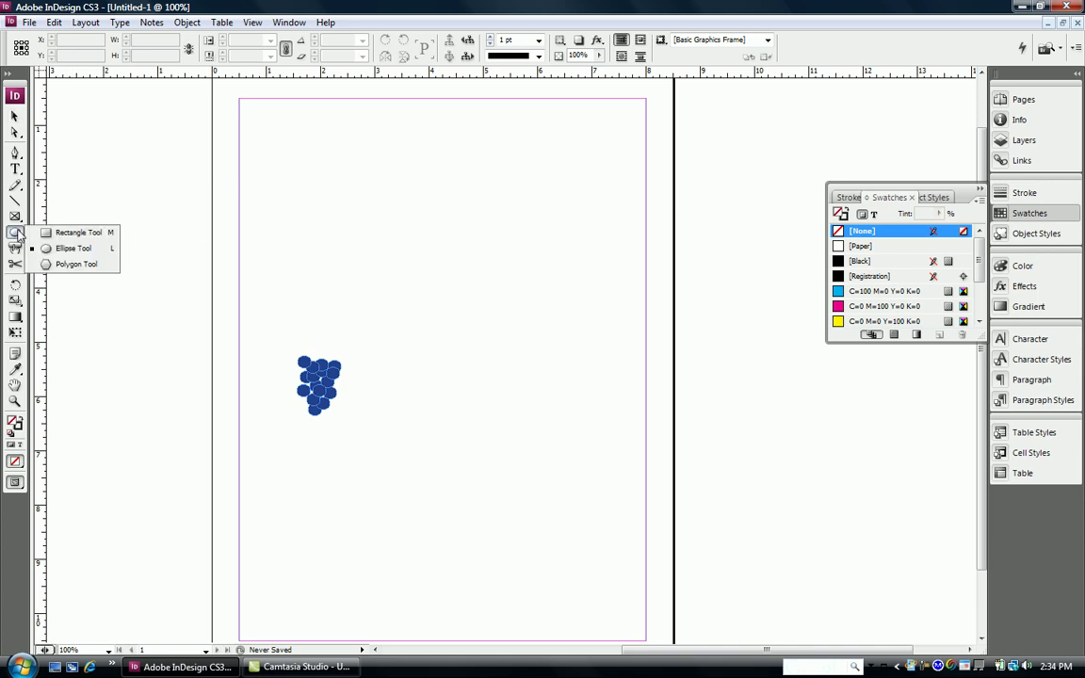
pyautogui.click(75, 233)
pyautogui.moveTo(321, 354); pyautogui.dragTo(325, 341)
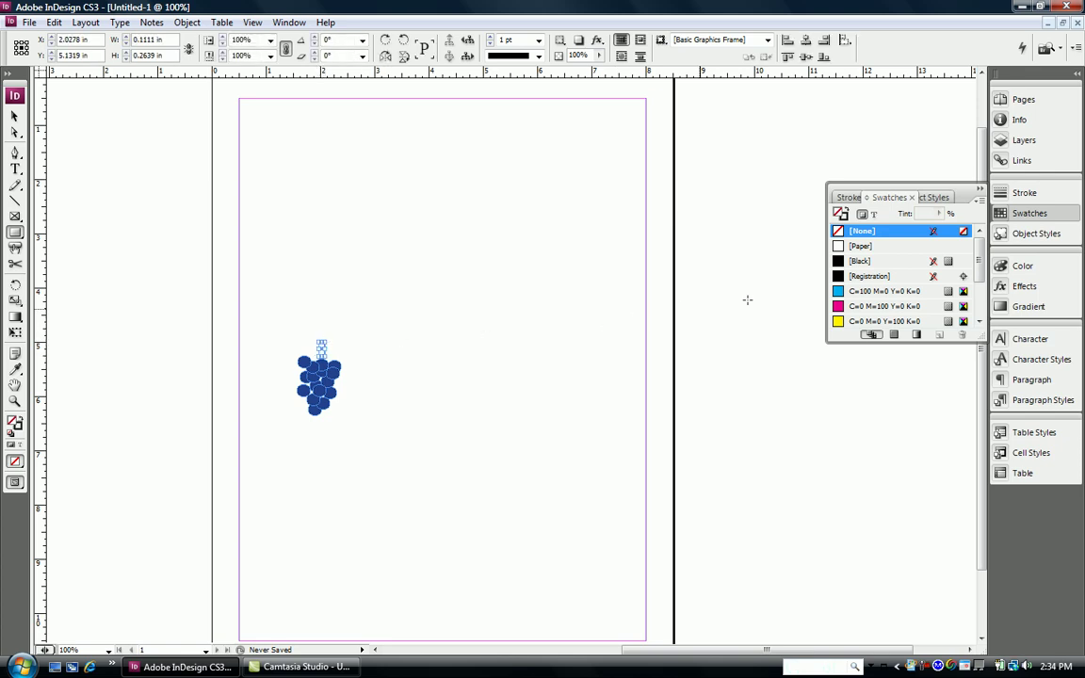
pyautogui.scroll(-2, 984, 280)
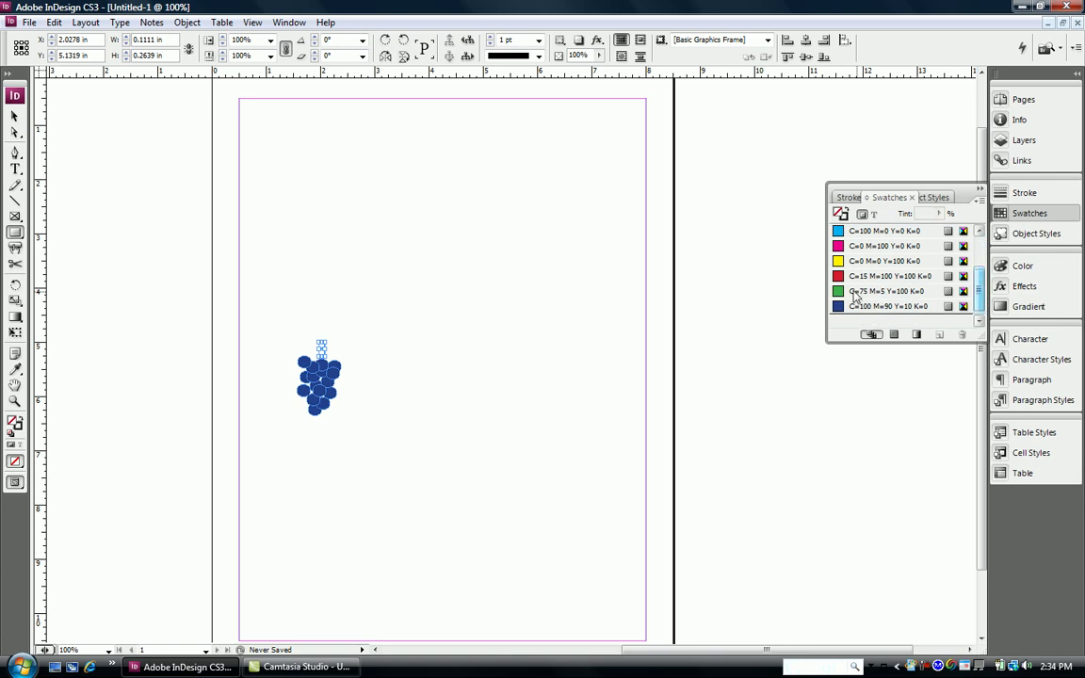
pyautogui.click(849, 294)
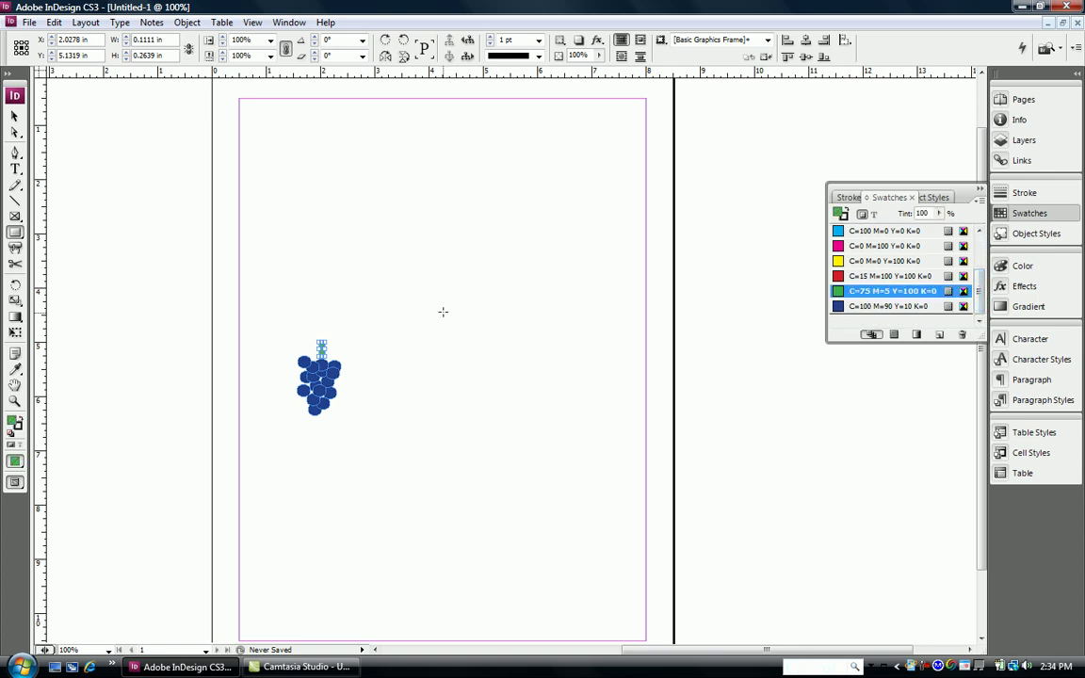
# Step: Rotate the green stem to about -14° and move it down so it touches the top of the grape cluster
pyautogui.click(13, 116)
pyautogui.click(16, 287)
pyautogui.click(322, 324)
pyautogui.moveTo(328, 325); pyautogui.dragTo(330, 327)
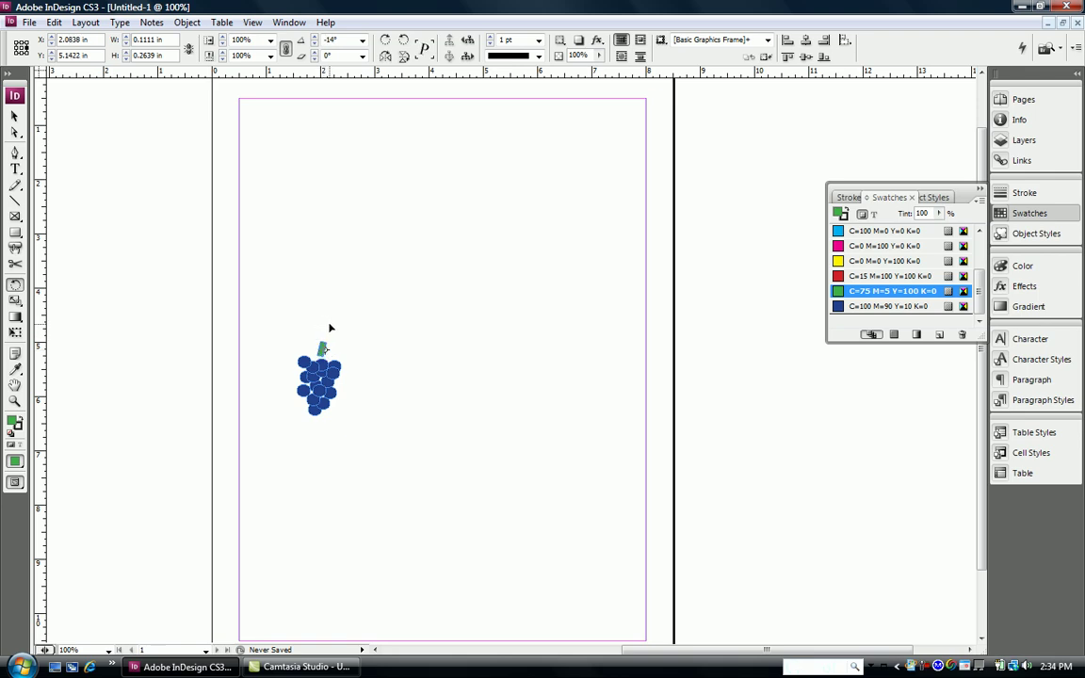
pyautogui.click(13, 115)
pyautogui.moveTo(322, 353); pyautogui.dragTo(321, 362)
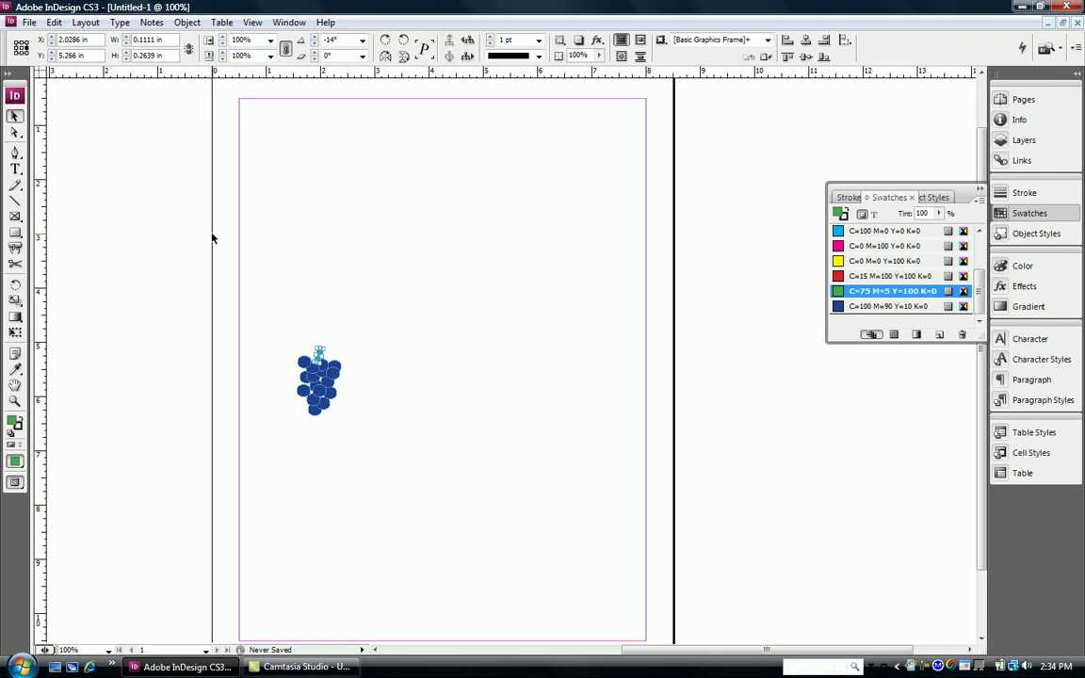
# Step: Create a 1.3889 in polygon with 7 sides and 15% star inset, and fill it with green C=75 M=5 Y=100 K=0
pyautogui.click(16, 234)
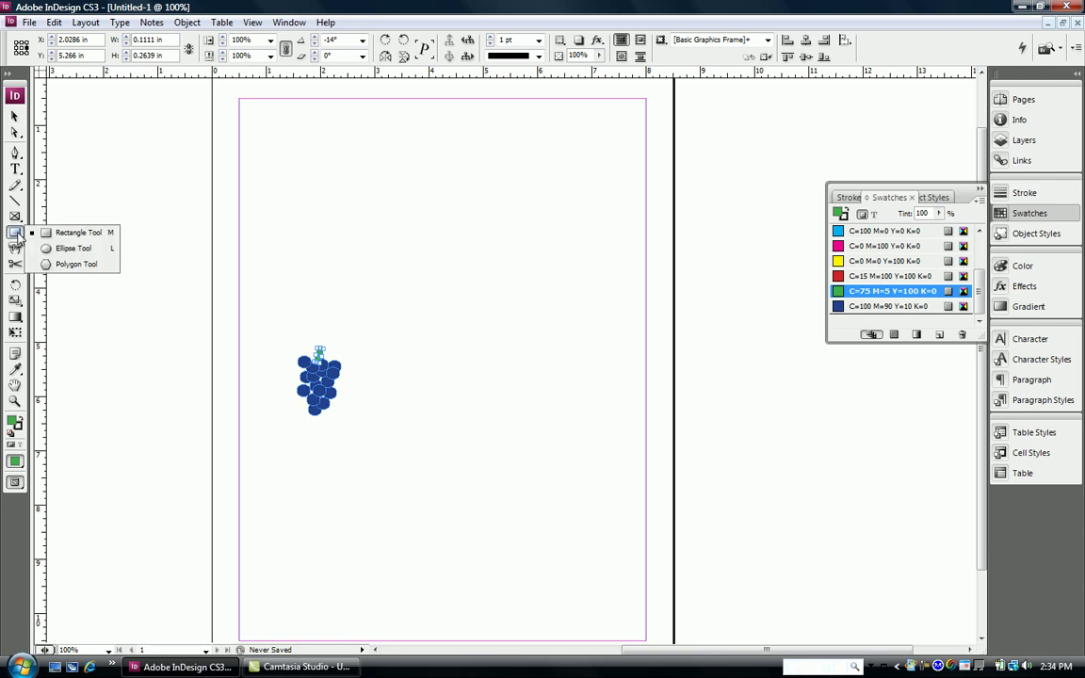
pyautogui.click(83, 265)
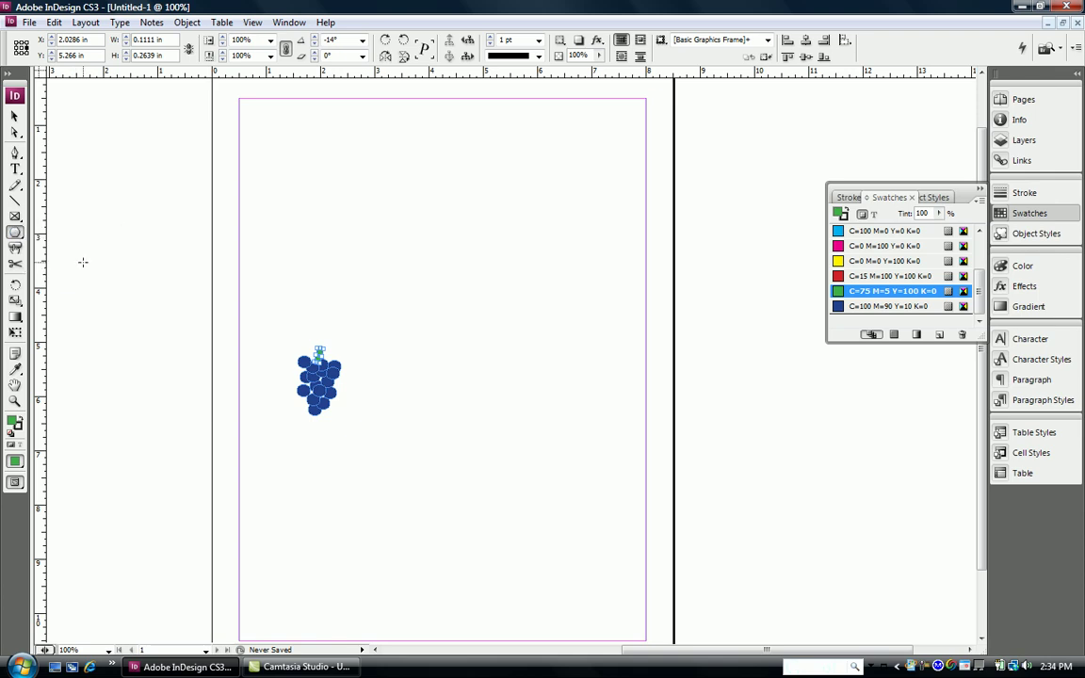
pyautogui.click(420, 331)
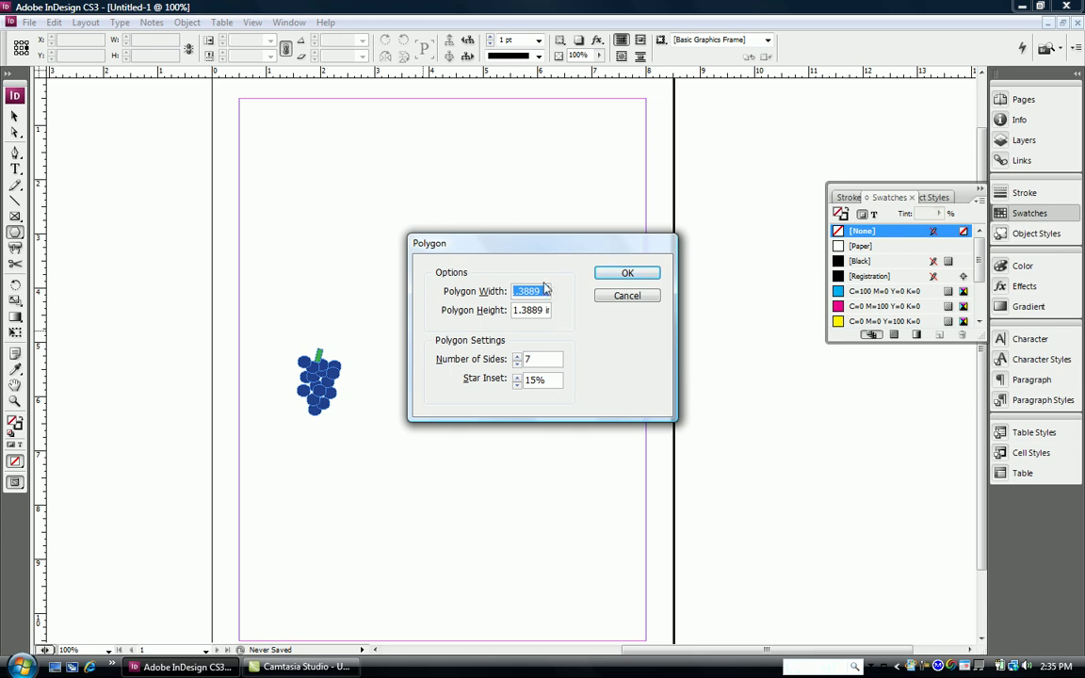
pyautogui.click(624, 274)
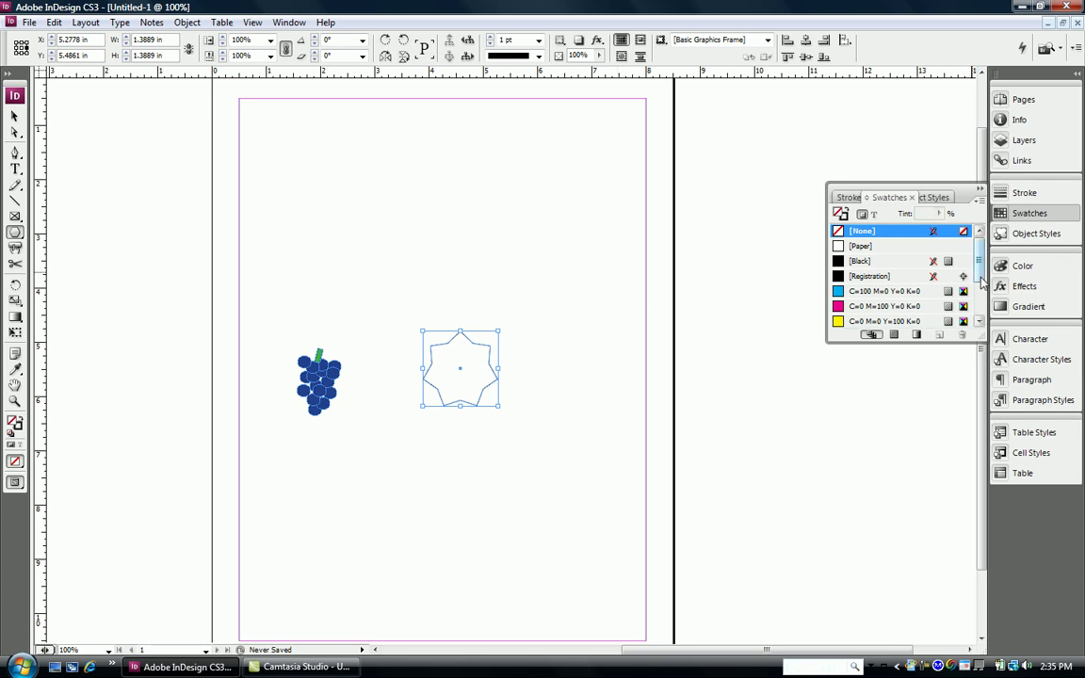
pyautogui.scroll(-2, 982, 282)
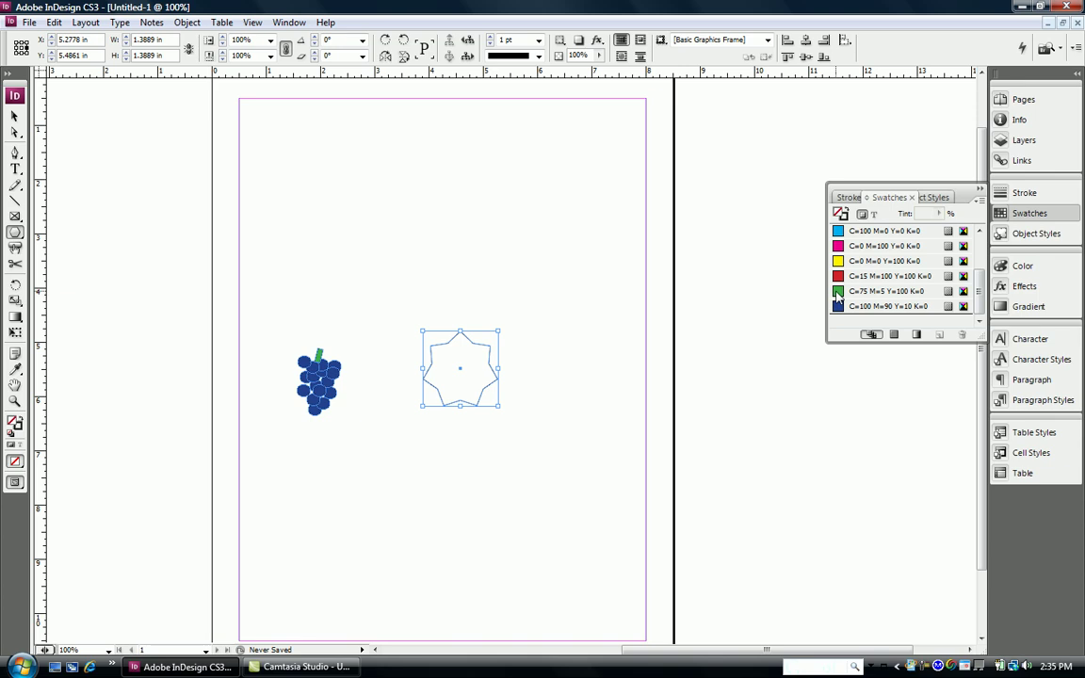
pyautogui.click(837, 291)
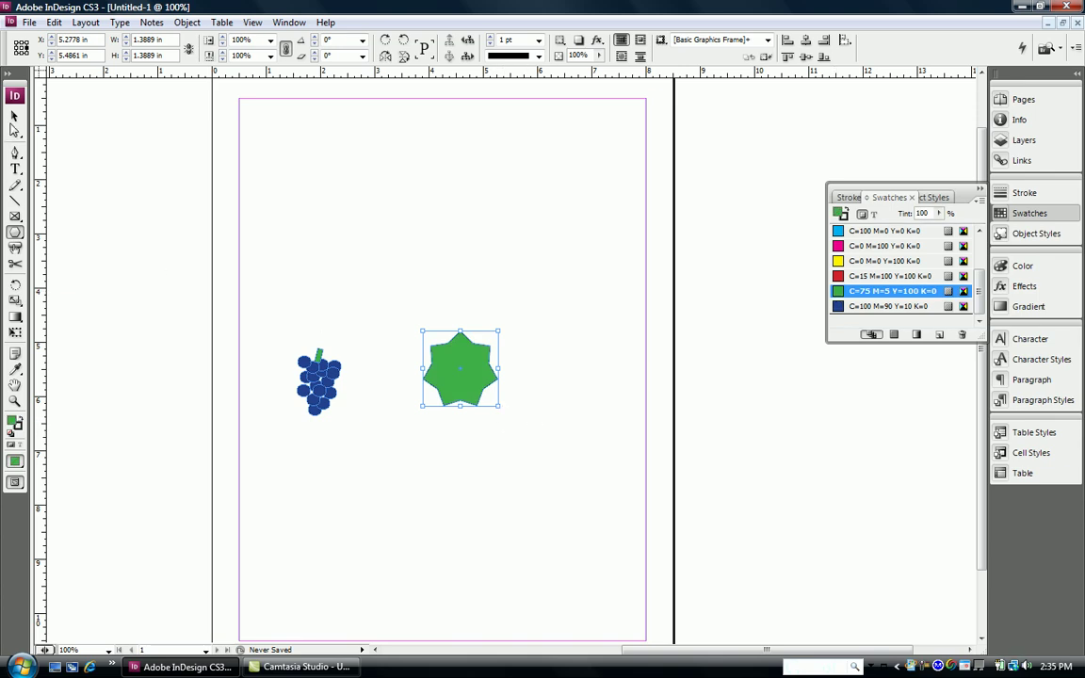
# Step: Shrink the green star to about 0.51 by 0.40 in and place it as a leaf over the cluster's upper right beside the stem
pyautogui.click(15, 115)
pyautogui.moveTo(499, 407); pyautogui.dragTo(327, 363)
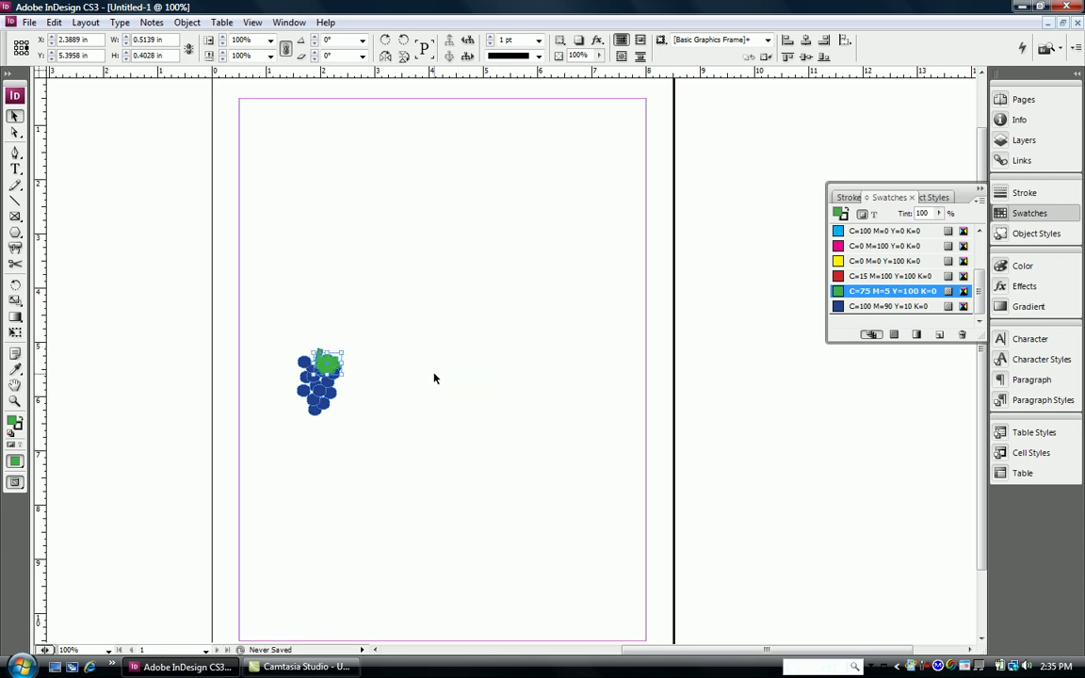
pyautogui.click(329, 449)
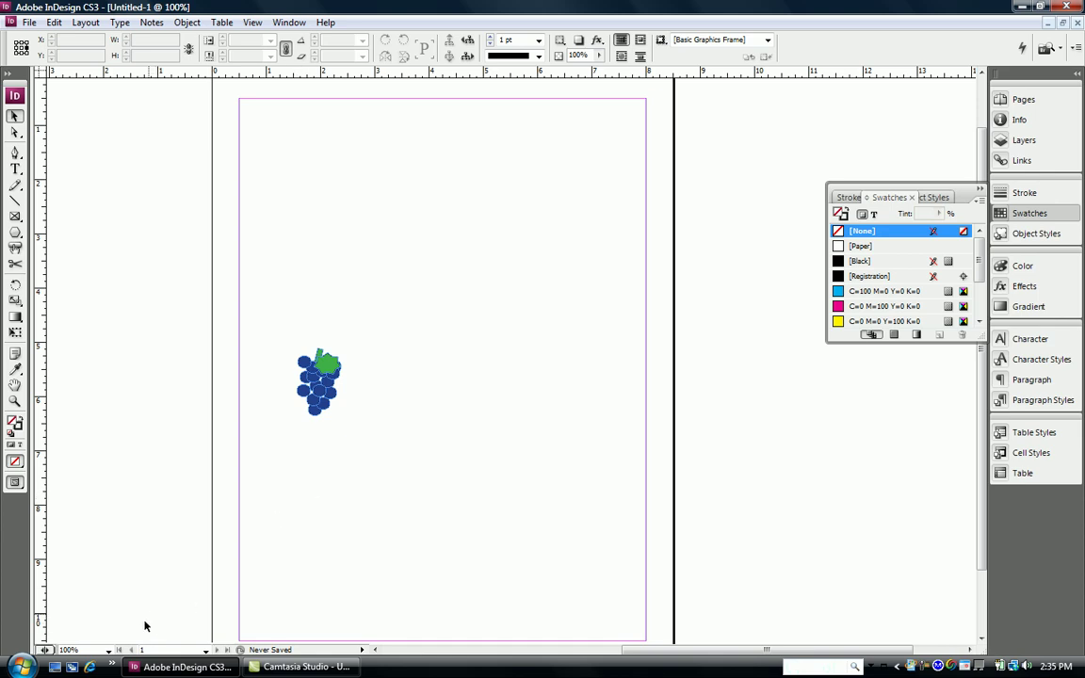
# Step: Draw seven straight vein lines, each about 0.2 in long, from the leaf's centre out to its points
pyautogui.click(16, 401)
pyautogui.moveTo(286, 336); pyautogui.dragTo(373, 403)
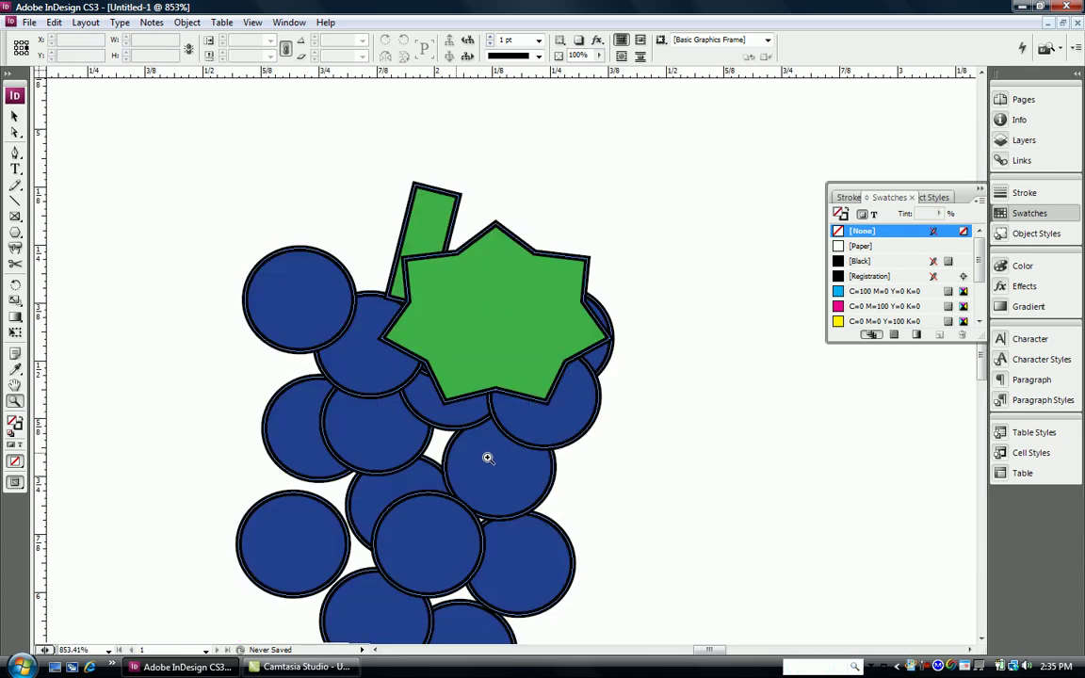
pyautogui.click(15, 201)
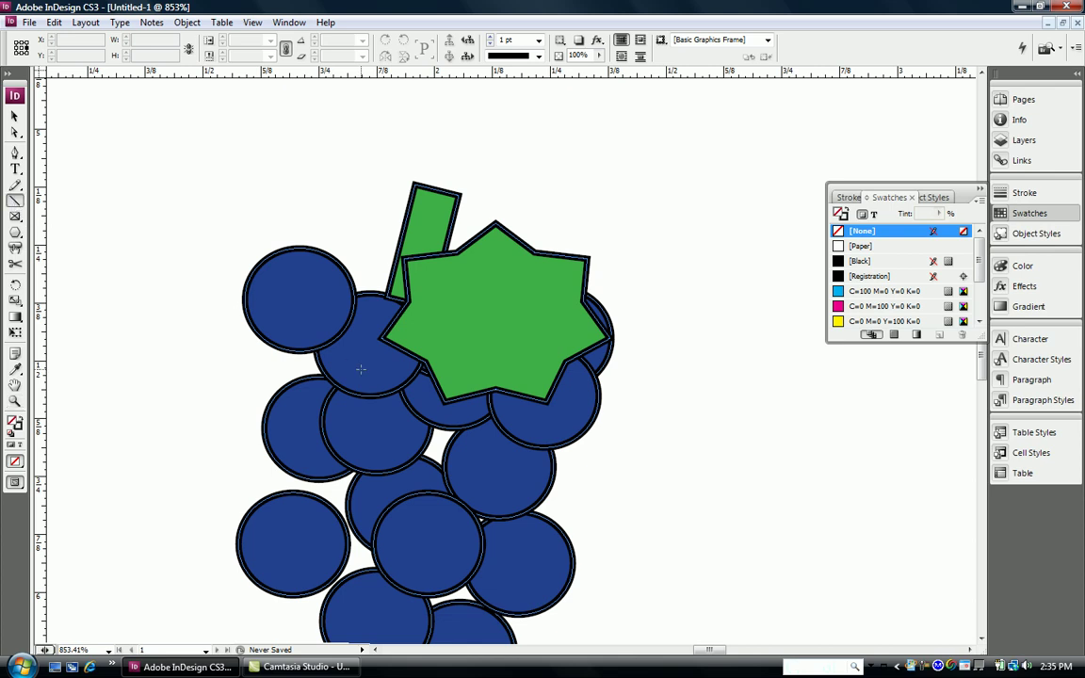
pyautogui.moveTo(407, 264); pyautogui.dragTo(482, 314)
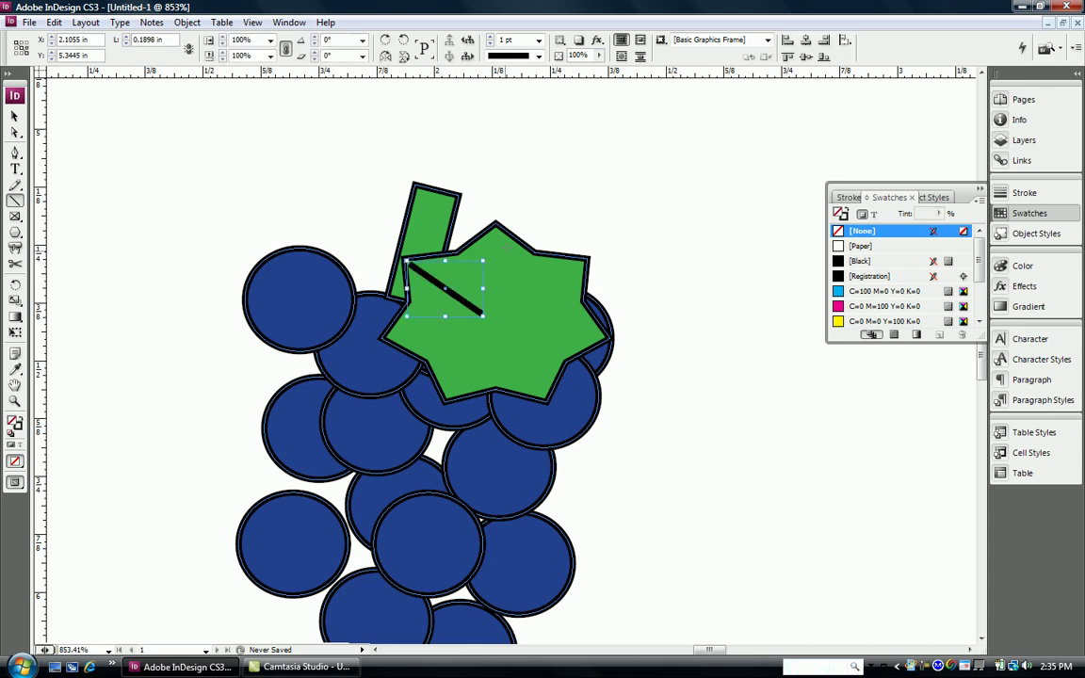
pyautogui.moveTo(494, 226)
pyautogui.mouseDown()
pyautogui.moveTo(479, 316)
pyautogui.moveTo(584, 264)
pyautogui.mouseUp()
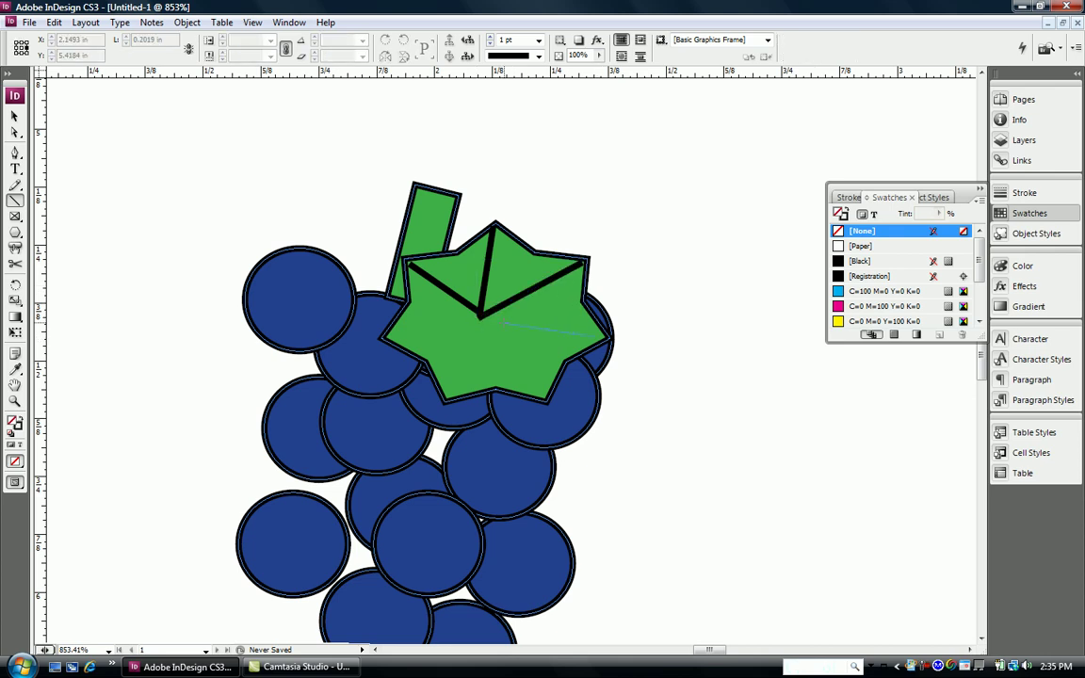
pyautogui.moveTo(478, 317); pyautogui.dragTo(597, 336)
pyautogui.moveTo(450, 391); pyautogui.dragTo(381, 336)
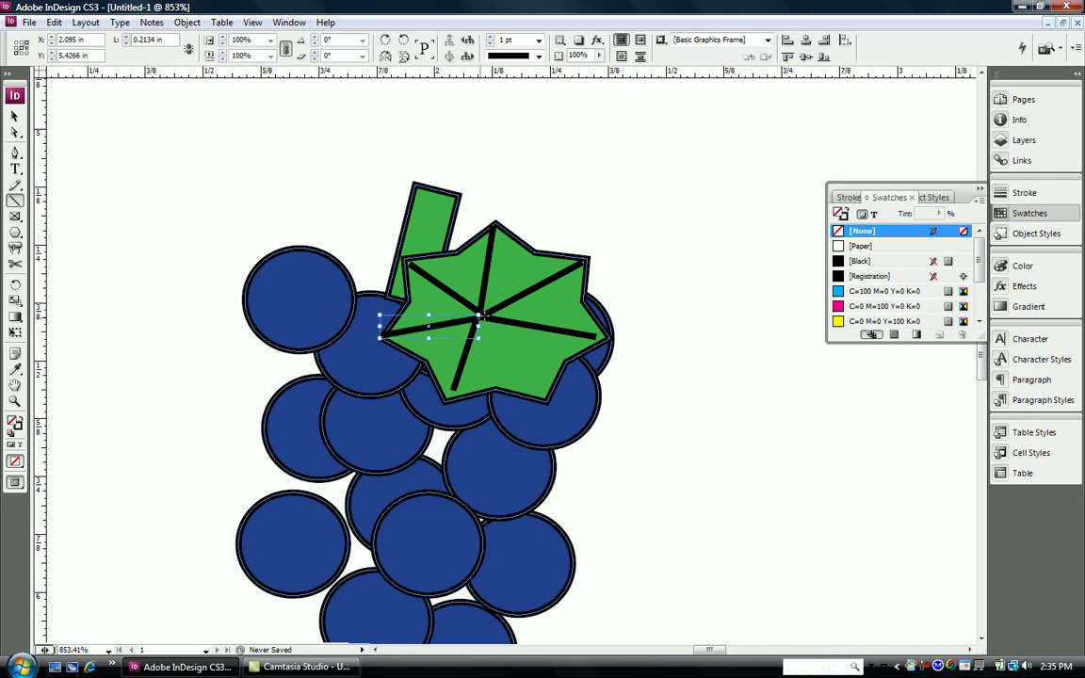
pyautogui.moveTo(515, 346); pyautogui.dragTo(548, 386)
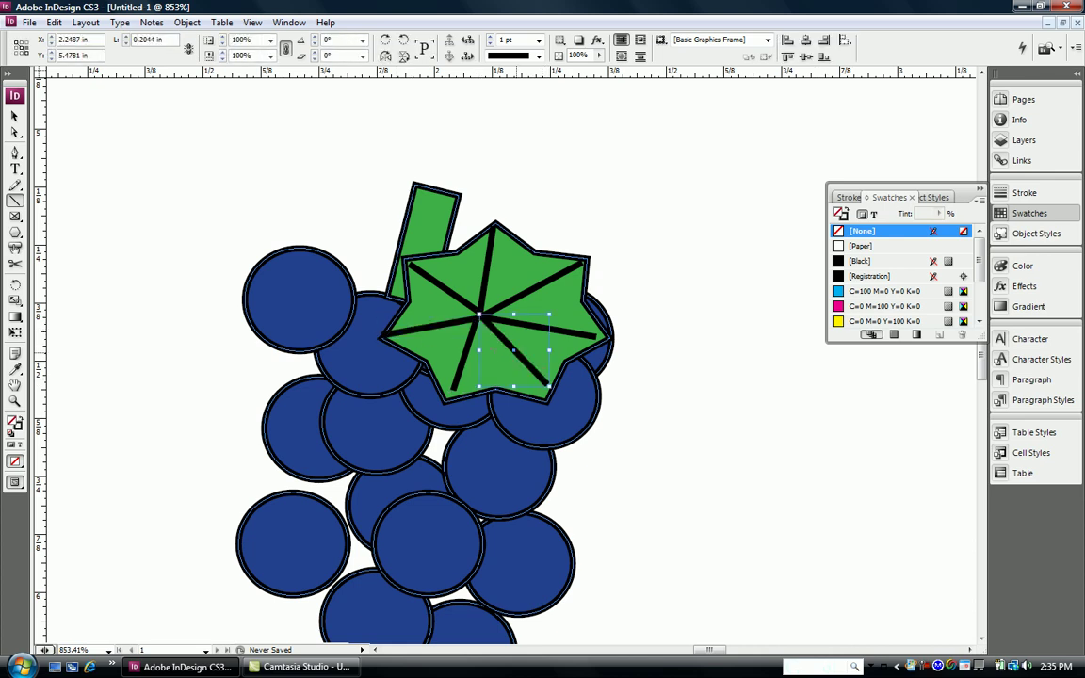
# Step: Create a layer named grapes and move the entire bunch of grapes, with its stem and leaf, onto it from Layer 1
pyautogui.click(108, 650)
pyautogui.click(83, 530)
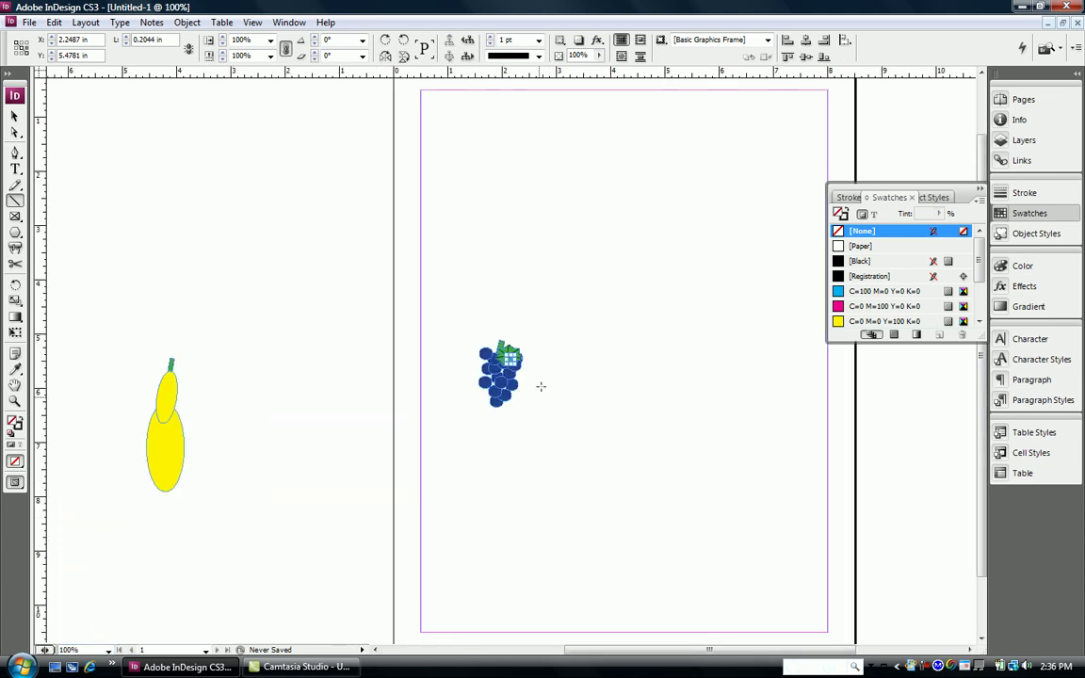
pyautogui.click(1020, 140)
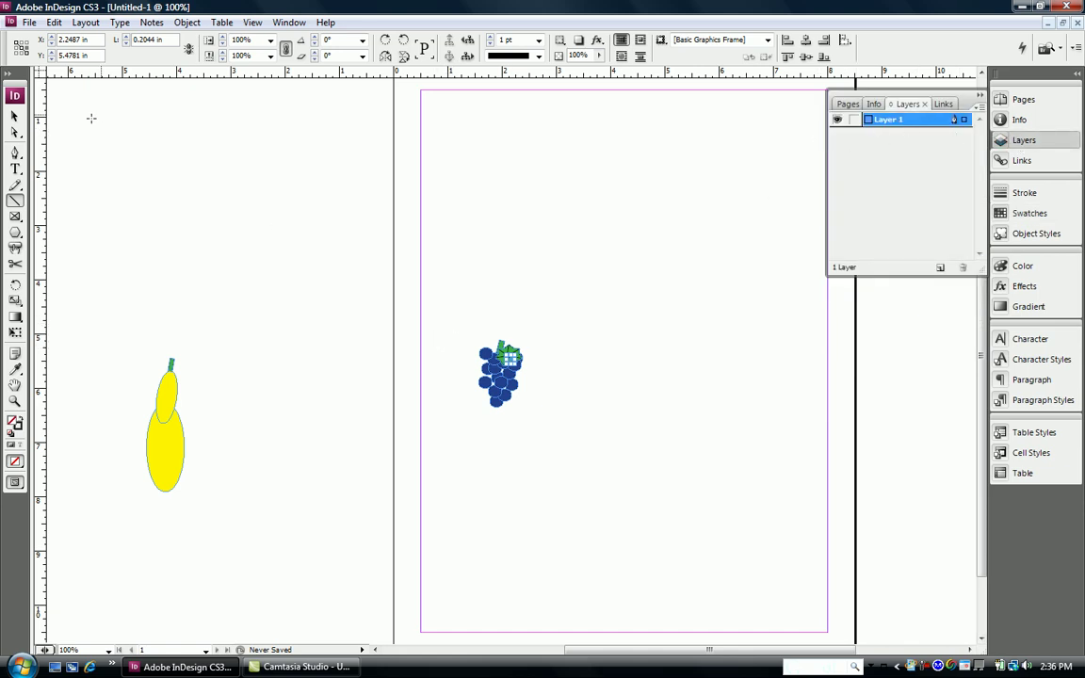
pyautogui.click(14, 115)
pyautogui.moveTo(457, 307); pyautogui.dragTo(550, 436)
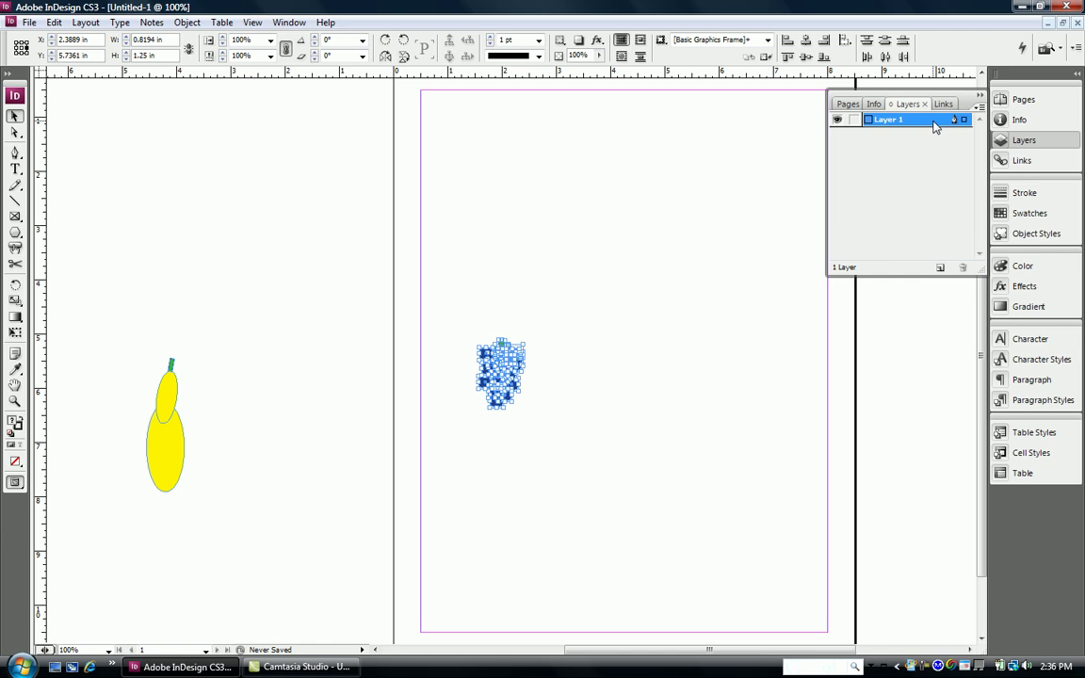
pyautogui.click(940, 272)
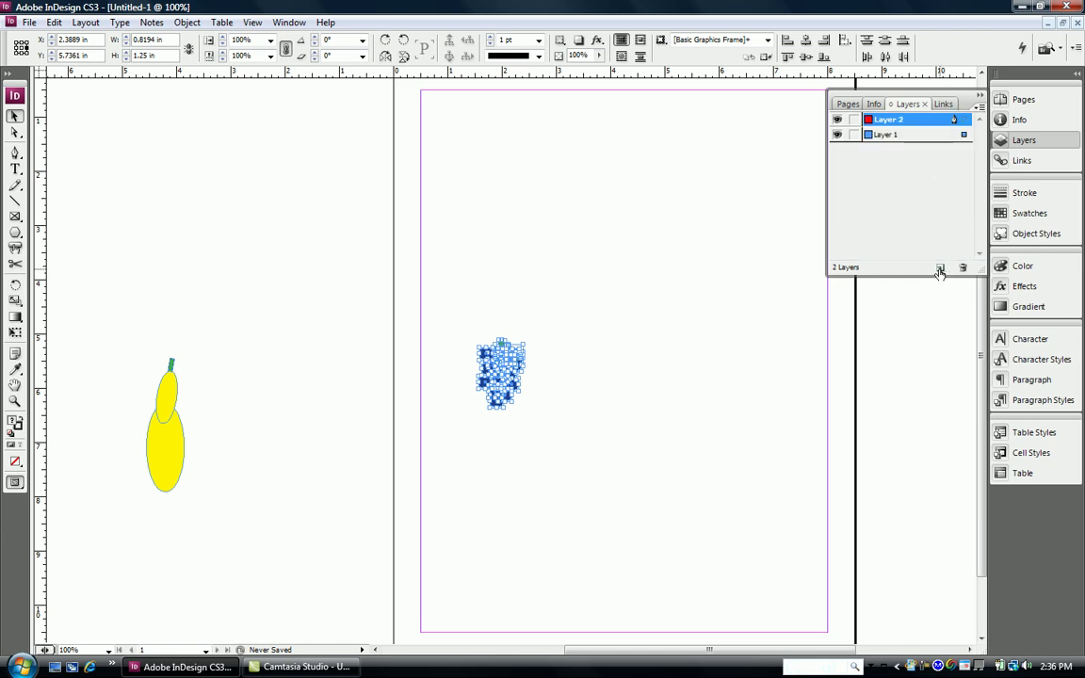
pyautogui.doubleClick(890, 123)
pyautogui.write('grapes')
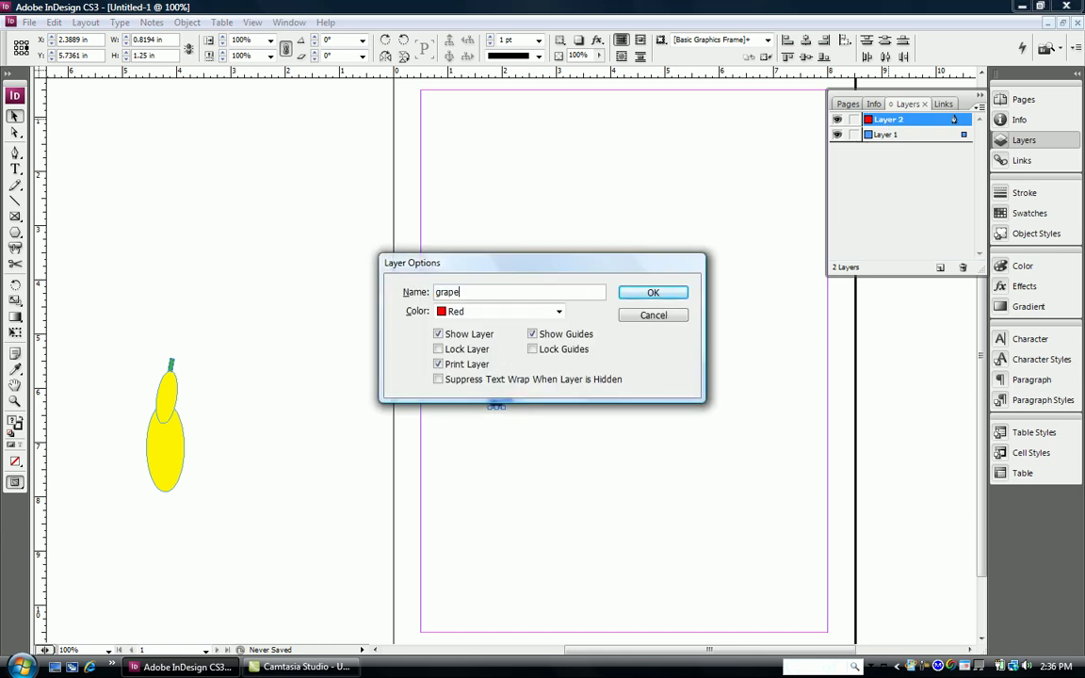
pyautogui.click(652, 292)
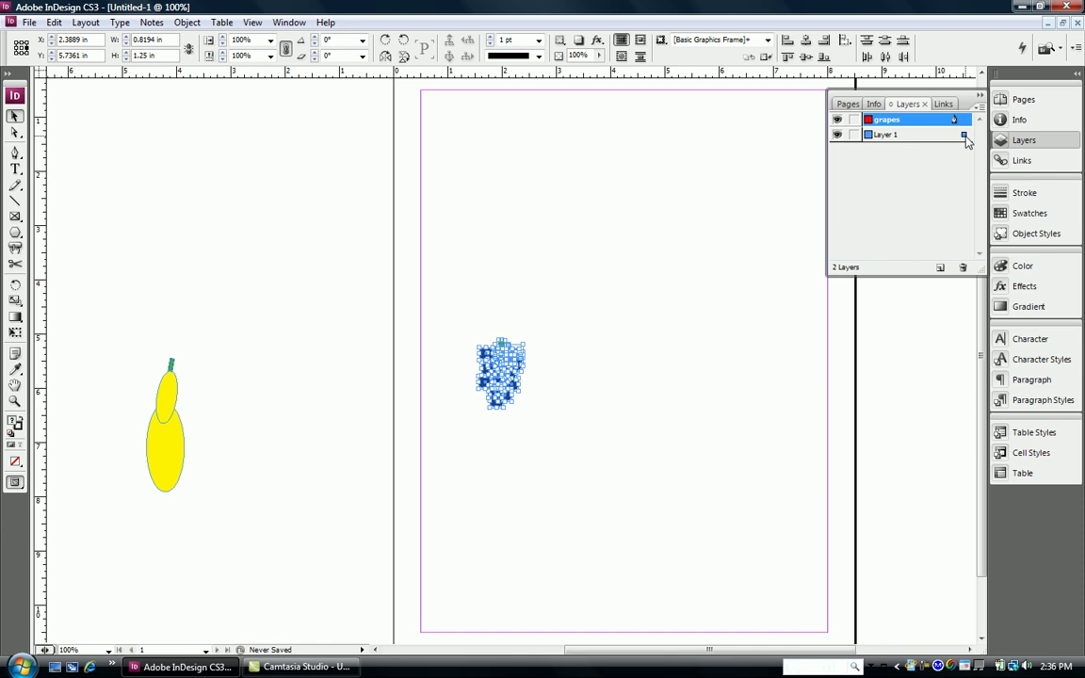
pyautogui.moveTo(964, 136); pyautogui.dragTo(969, 123)
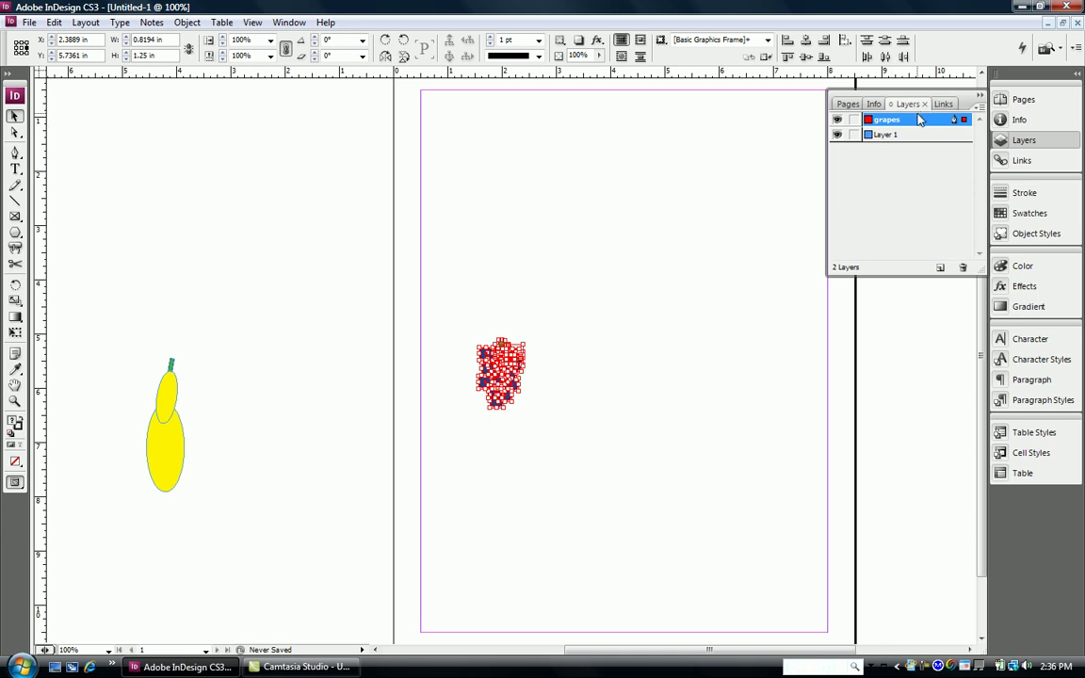
pyautogui.click(565, 361)
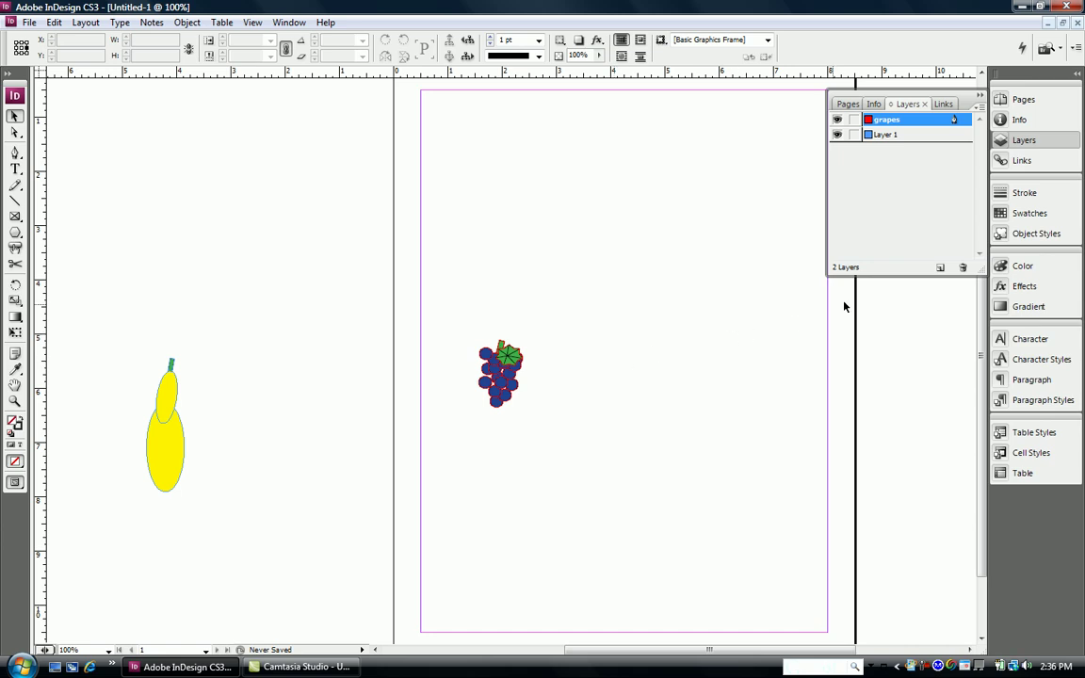
# Step: Create another new layer and name it watermelon
pyautogui.click(939, 269)
pyautogui.doubleClick(890, 120)
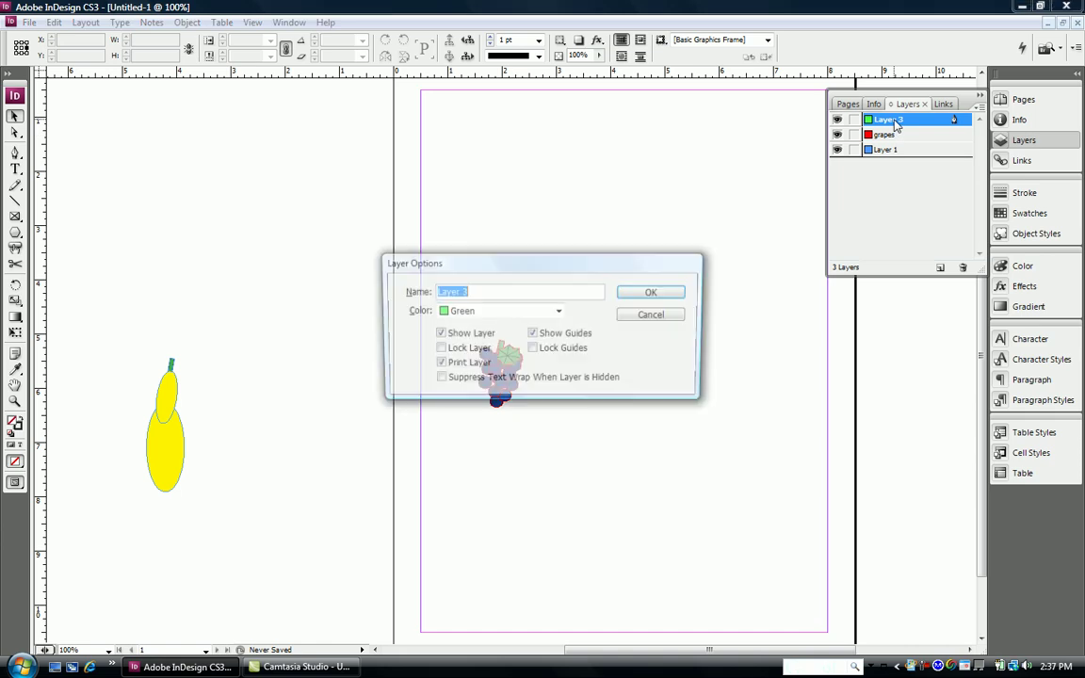
pyautogui.write('watermelon')
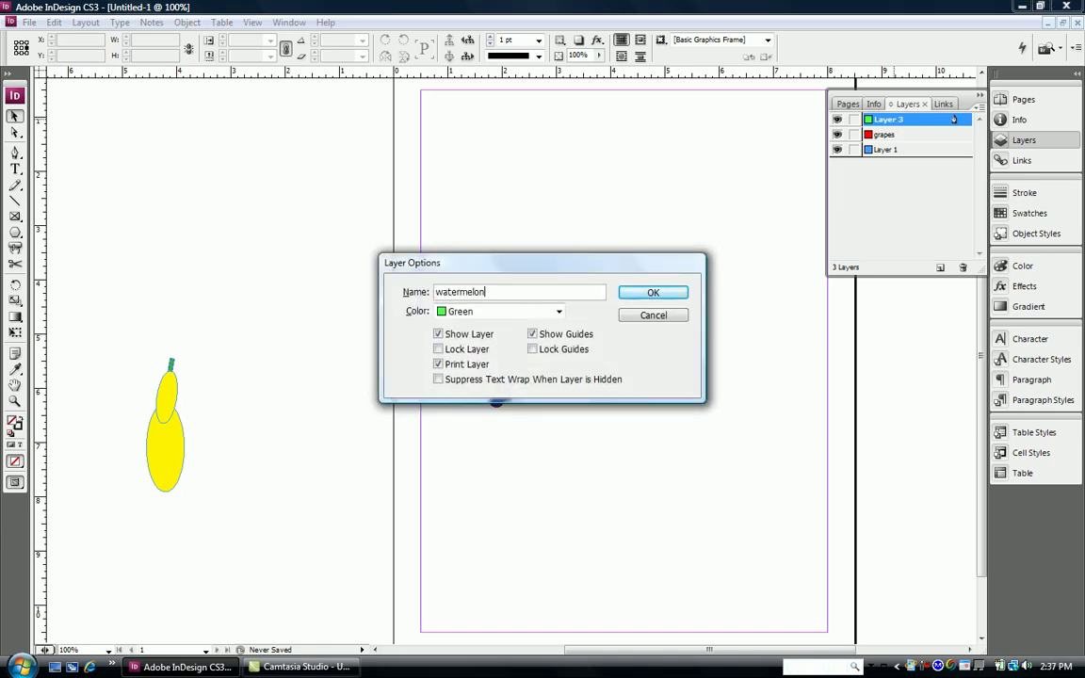
pyautogui.click(650, 293)
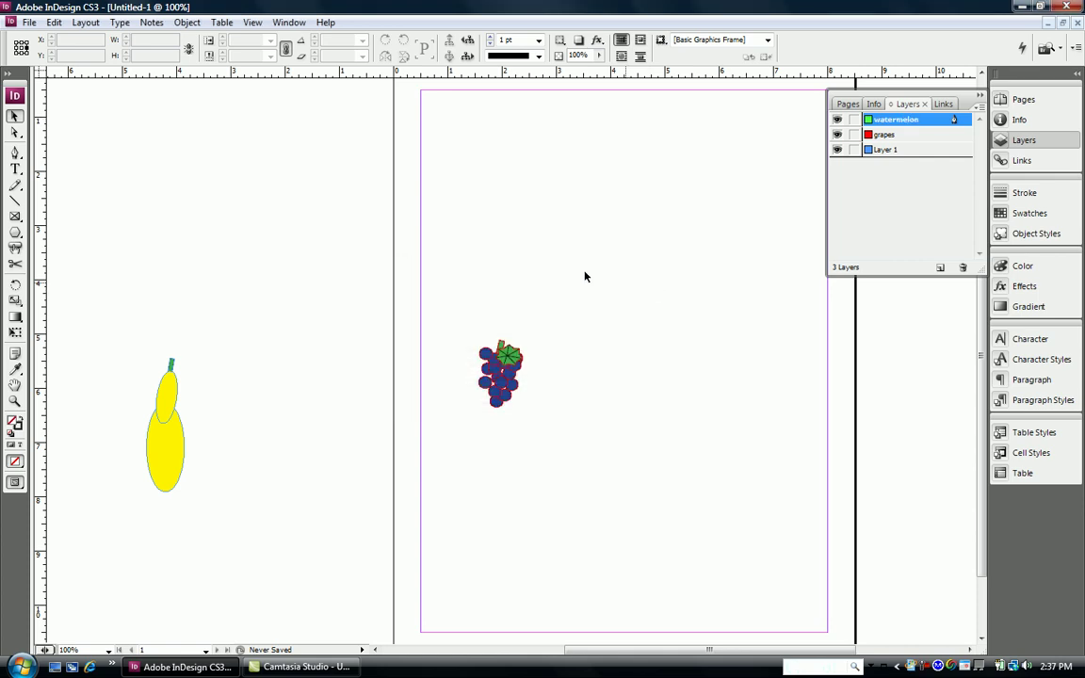
# Step: Draw an ellipse about 1.72 by 0.78 in beside the grapes and fill it with C=75 M=5 Y=100 K=0 at 68% tint
pyautogui.click(15, 232)
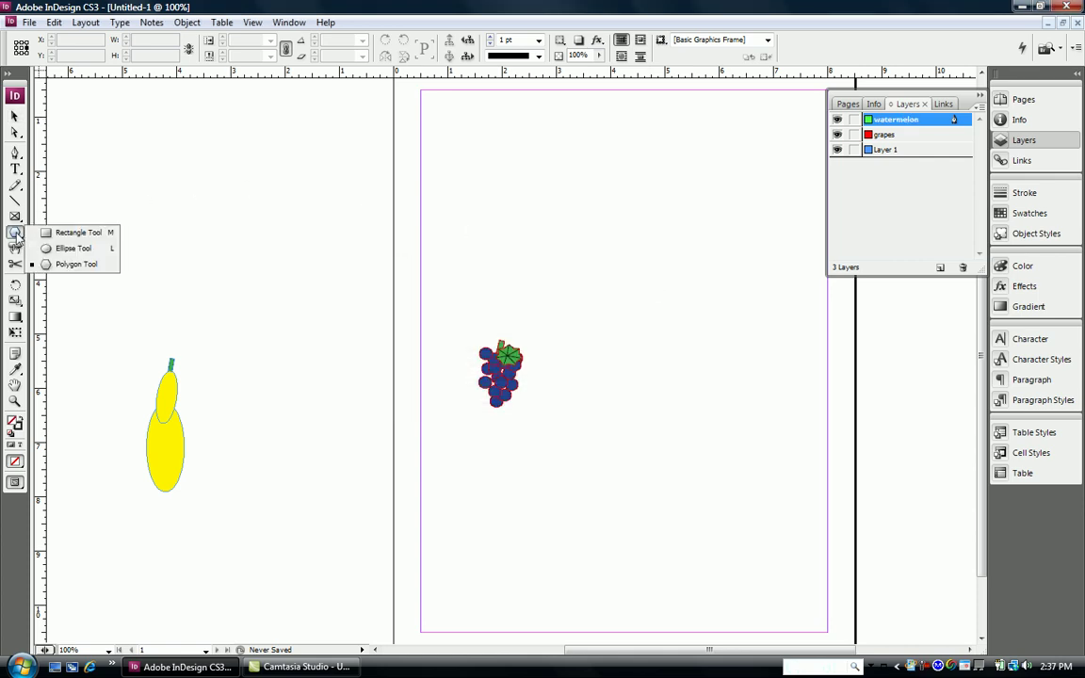
pyautogui.click(51, 248)
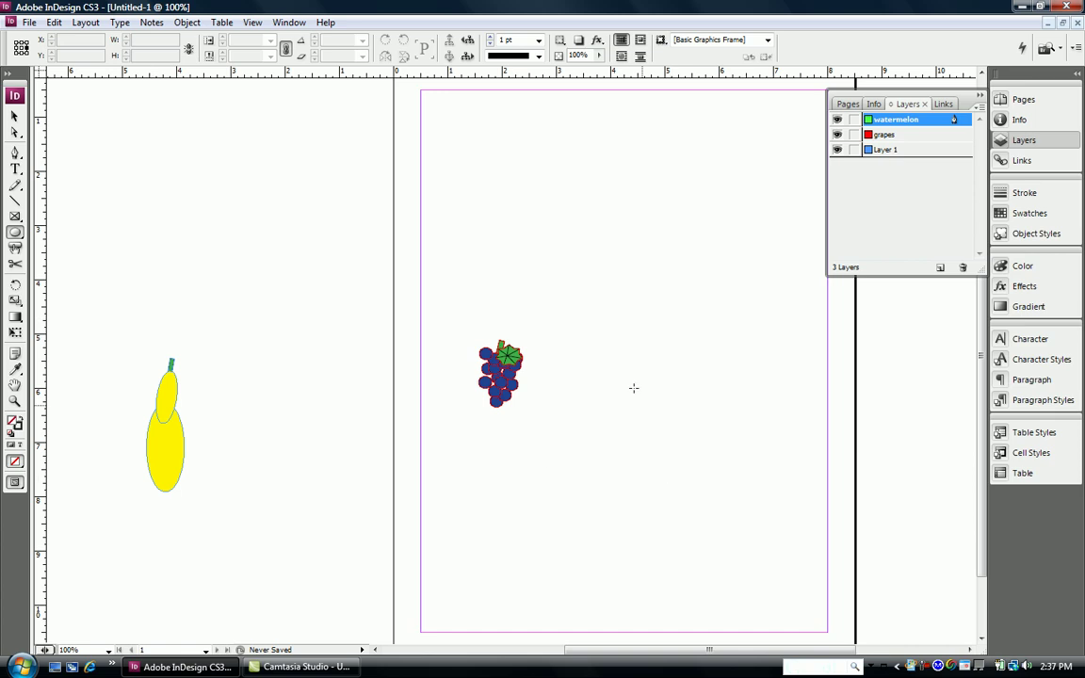
pyautogui.moveTo(603, 352); pyautogui.dragTo(698, 394)
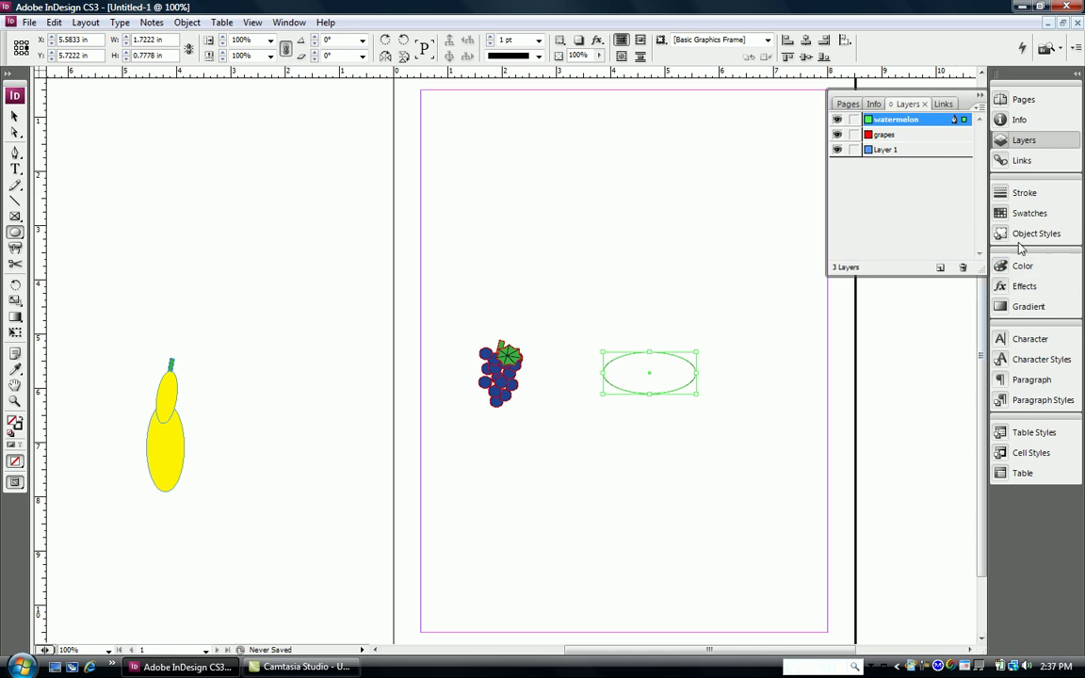
pyautogui.click(1006, 214)
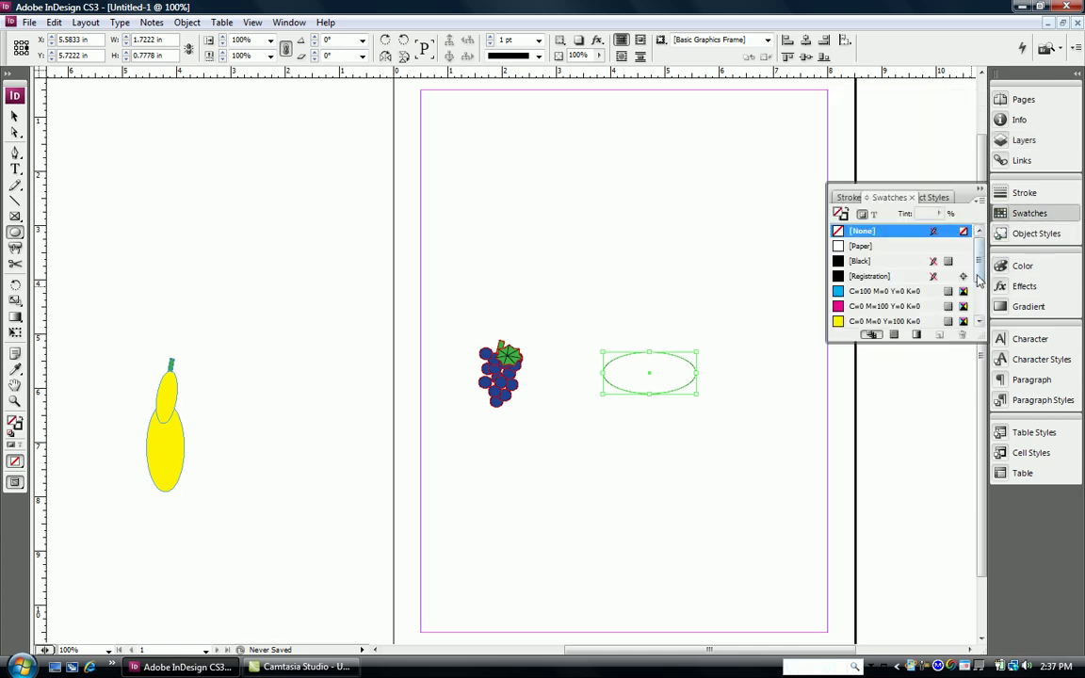
pyautogui.scroll(-3, 882, 268)
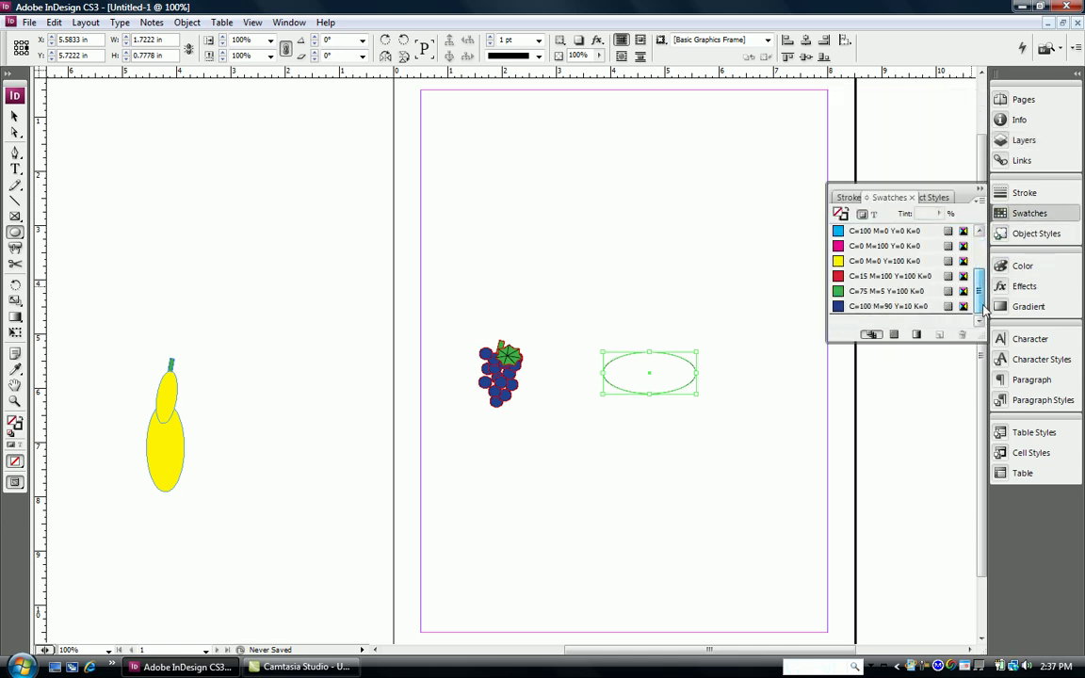
pyautogui.click(880, 292)
pyautogui.click(939, 214)
pyautogui.moveTo(941, 230); pyautogui.dragTo(906, 233)
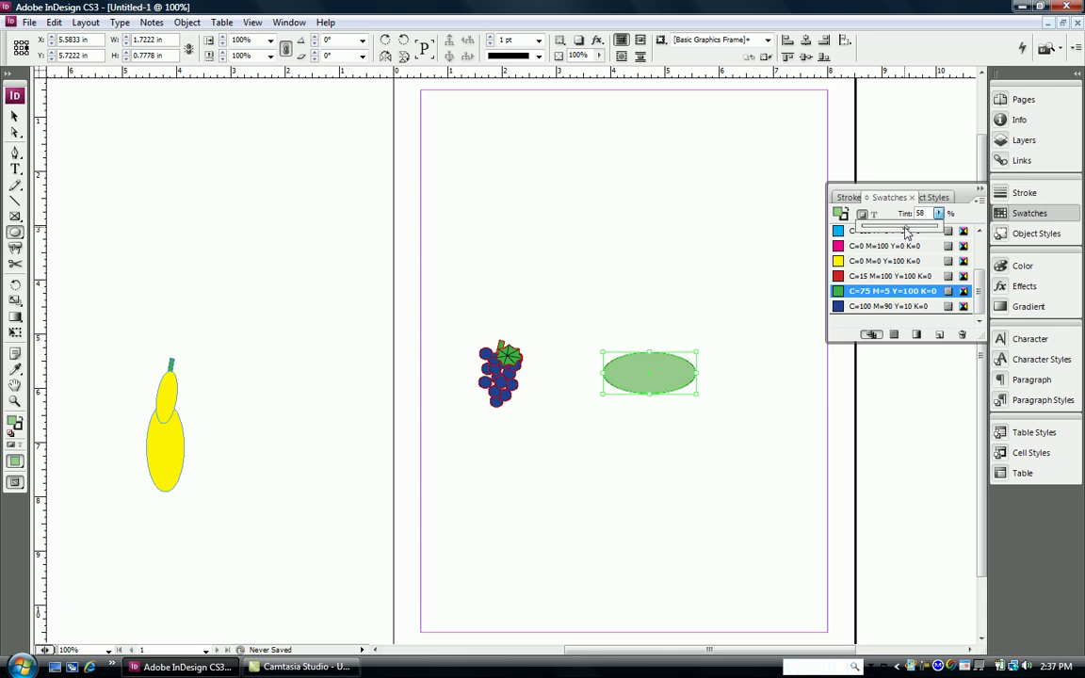
pyautogui.moveTo(907, 233); pyautogui.dragTo(915, 232)
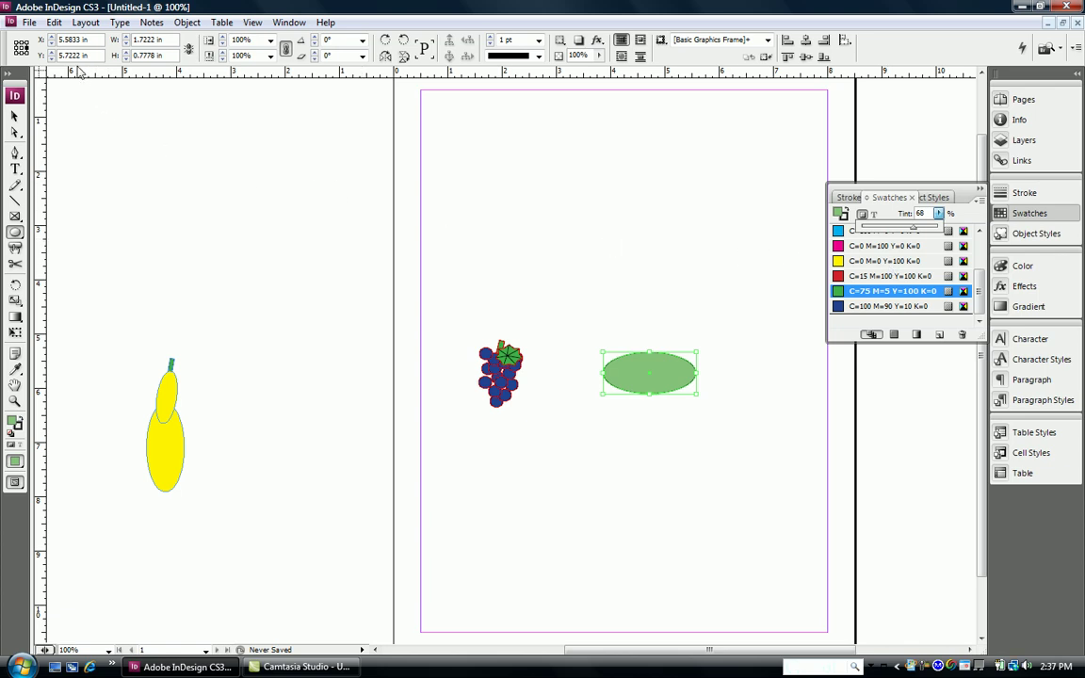
# Step: Paste a copy of the green ellipse slightly higher over the original and fill it with C=0 M=100 Y=0 K=0 at 68% tint
pyautogui.click(15, 115)
pyautogui.click(15, 116)
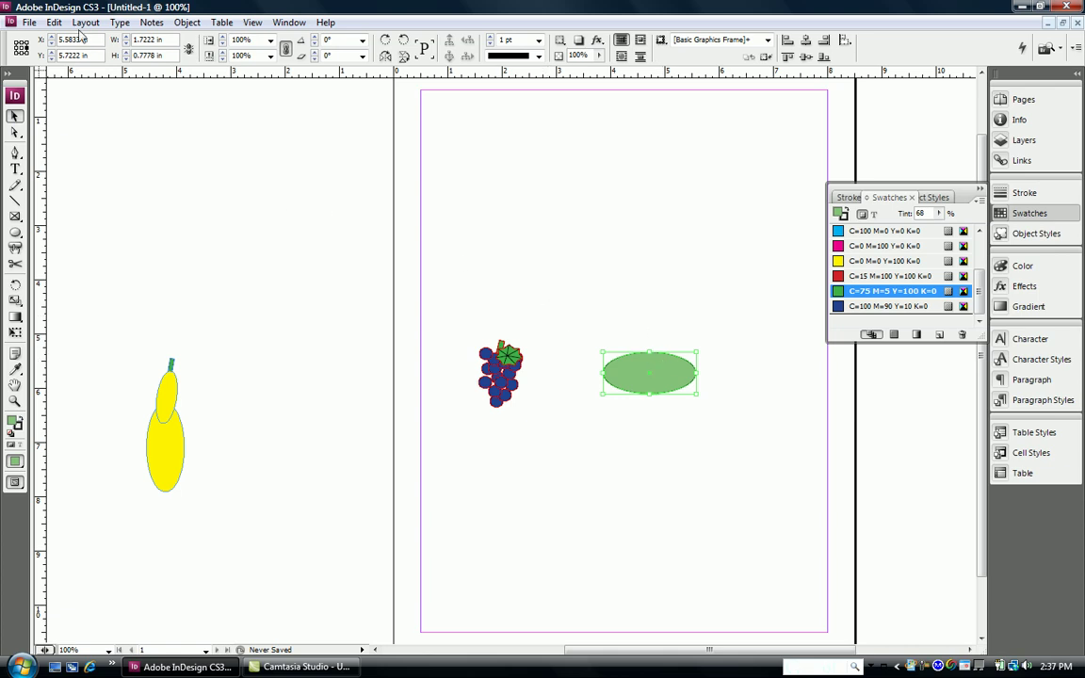
pyautogui.click(55, 23)
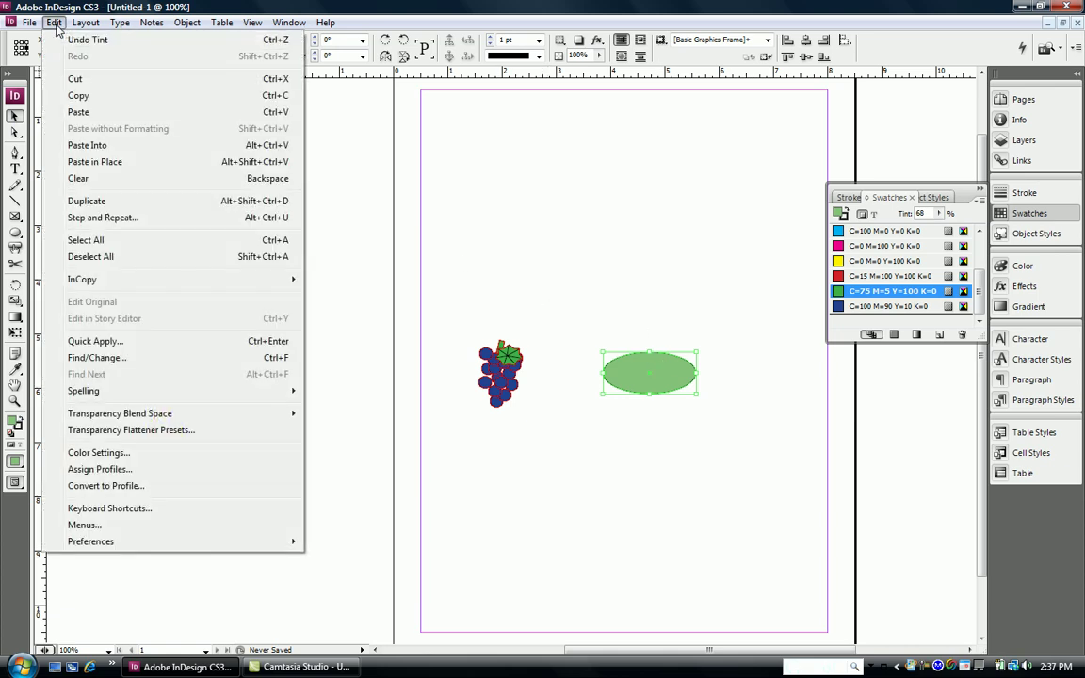
pyautogui.click(79, 95)
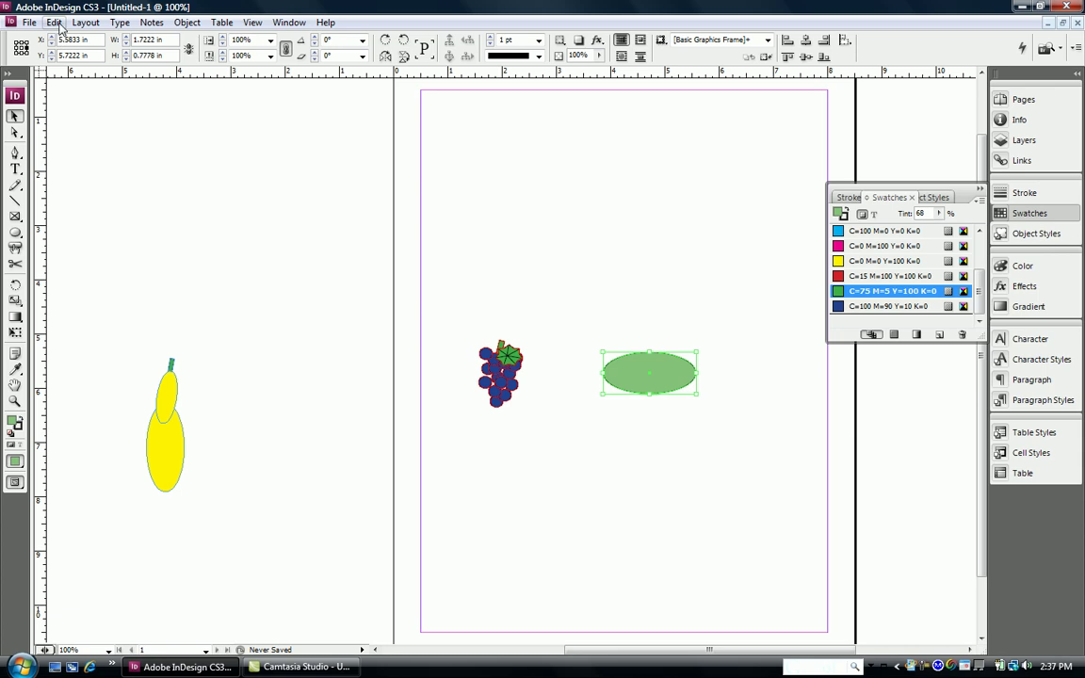
pyautogui.click(55, 23)
pyautogui.click(79, 113)
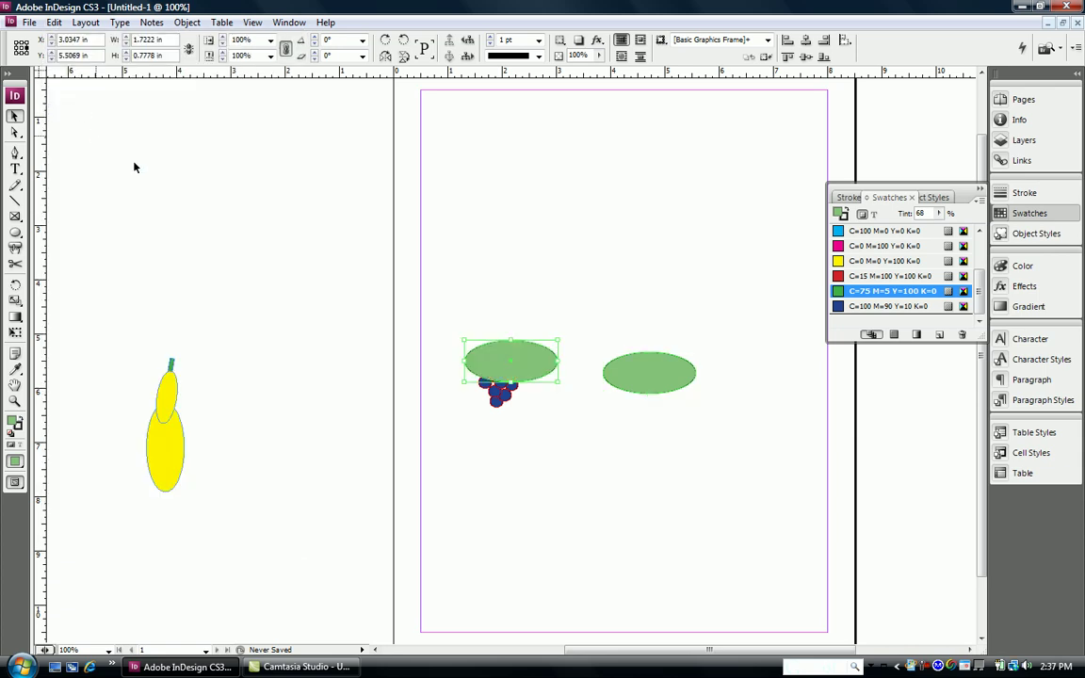
pyautogui.moveTo(533, 365); pyautogui.dragTo(673, 365)
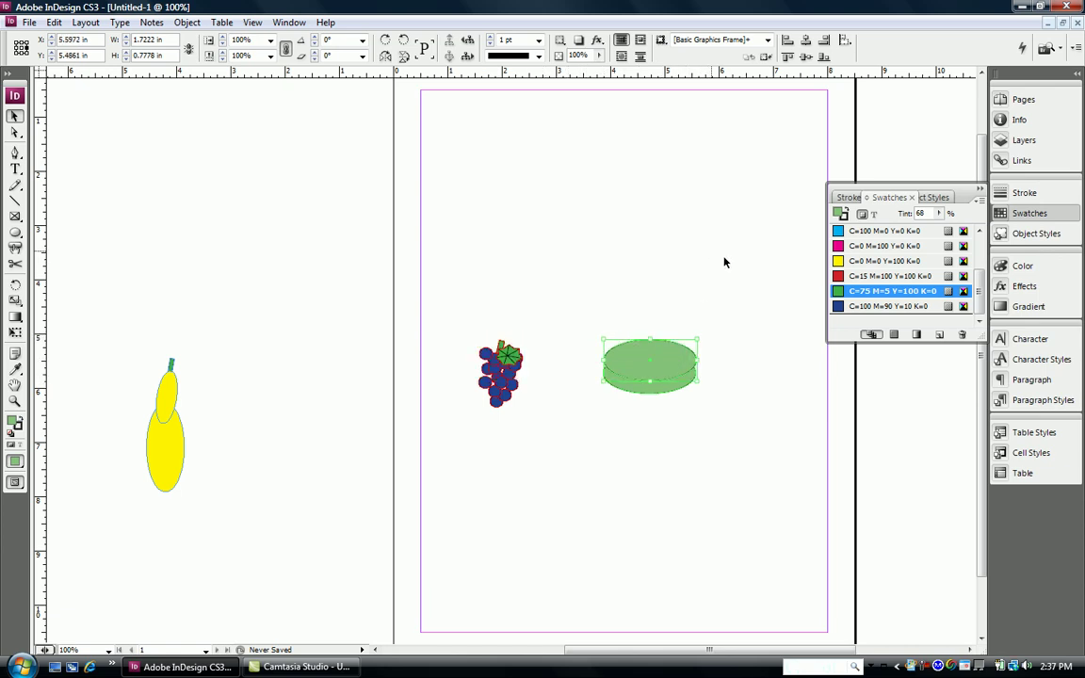
pyautogui.click(859, 246)
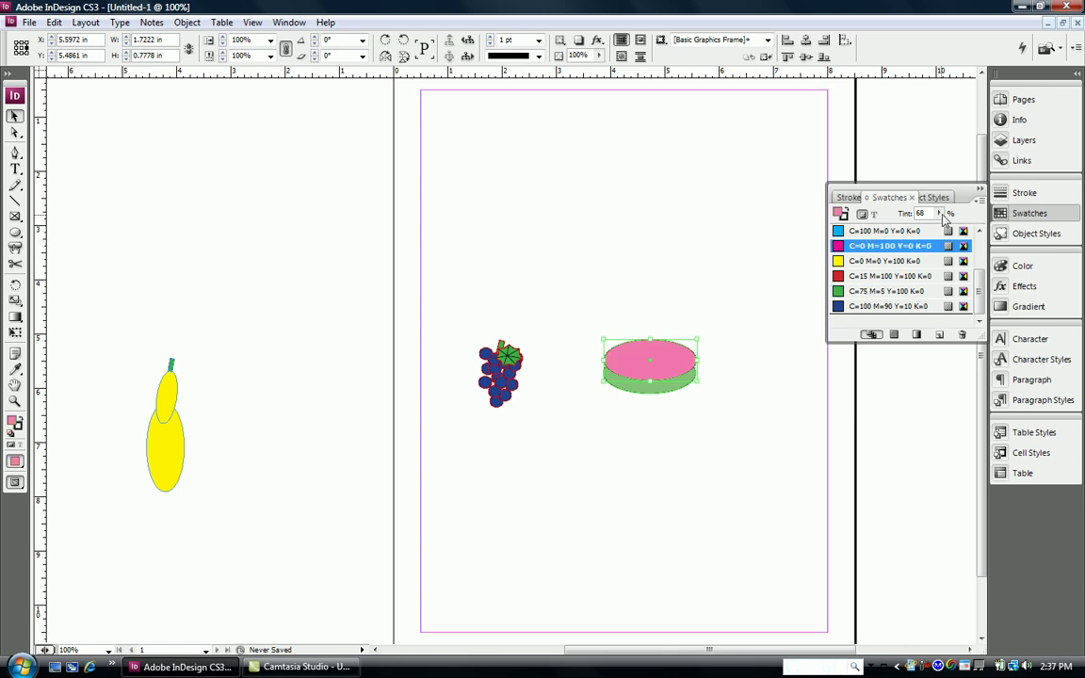
pyautogui.click(606, 468)
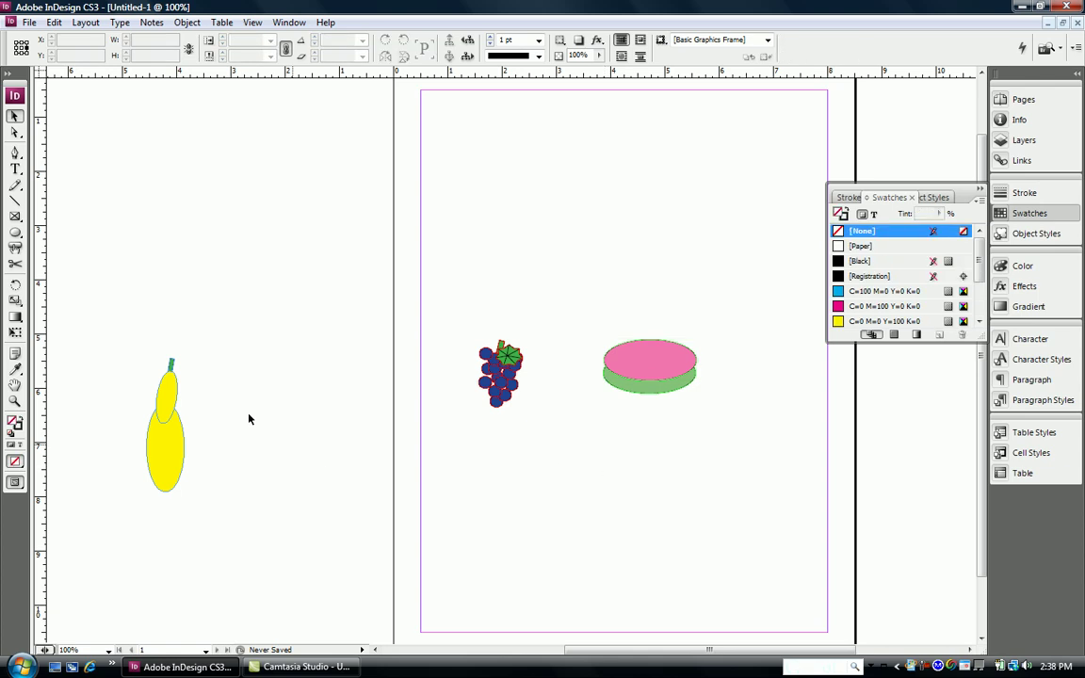
# Step: Draw a rectangle about 2.19 by 0.71 in over the upper part of both ellipses and fill it with [Paper]
pyautogui.click(15, 233)
pyautogui.moveTo(15, 233); pyautogui.dragTo(66, 234)
pyautogui.moveTo(583, 330); pyautogui.dragTo(703, 367)
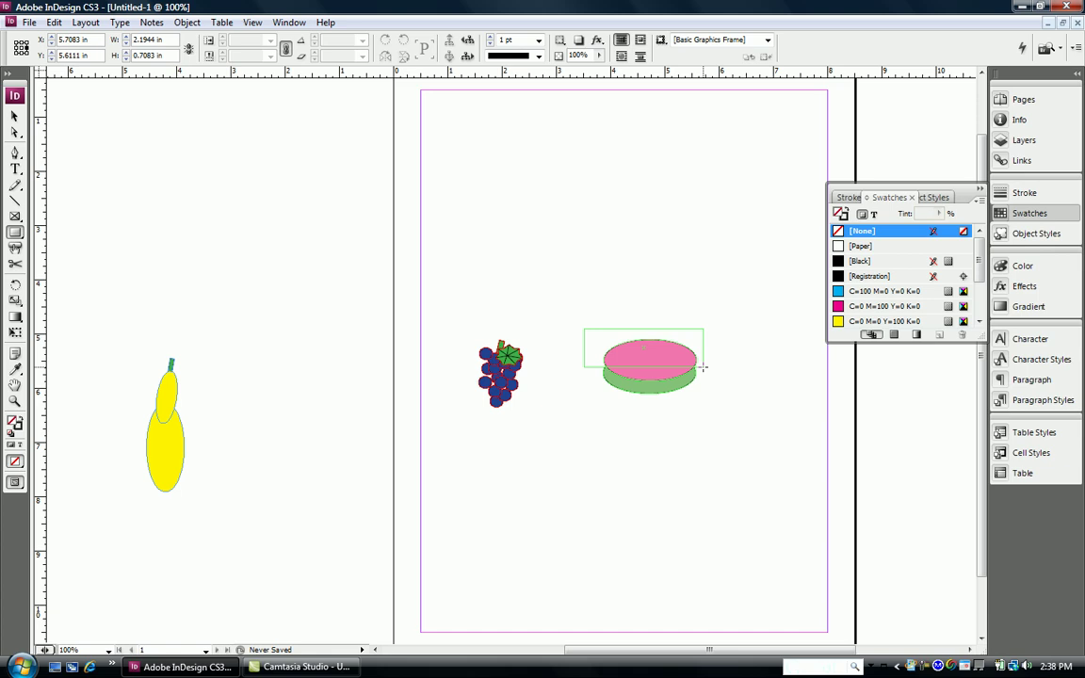
pyautogui.moveTo(702, 367); pyautogui.dragTo(702, 367)
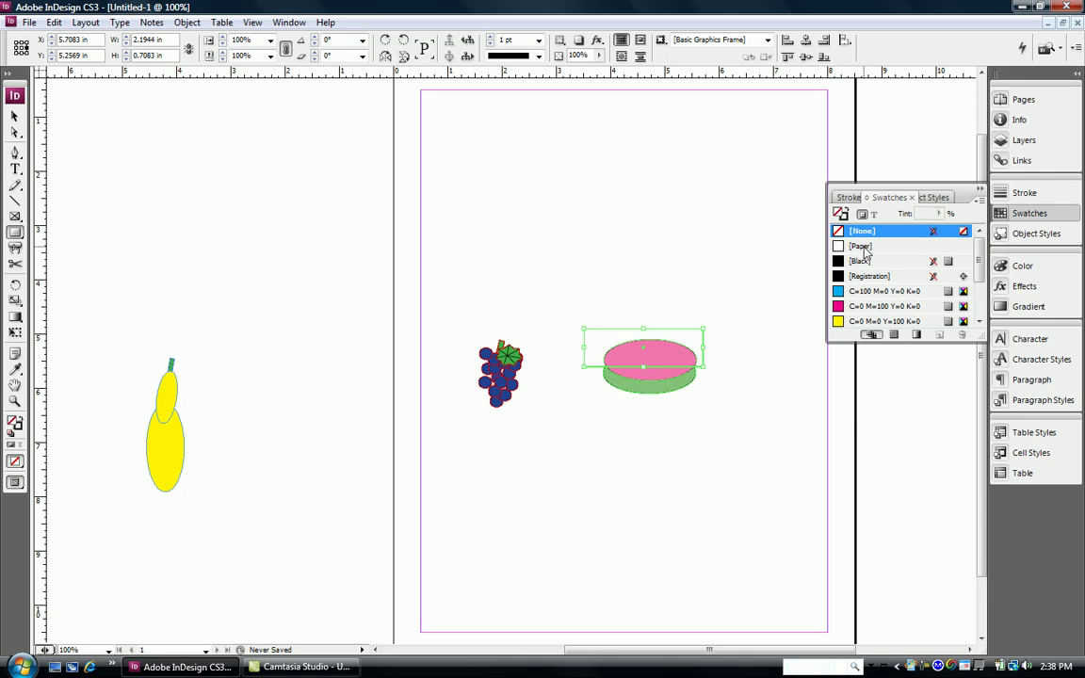
pyautogui.click(864, 247)
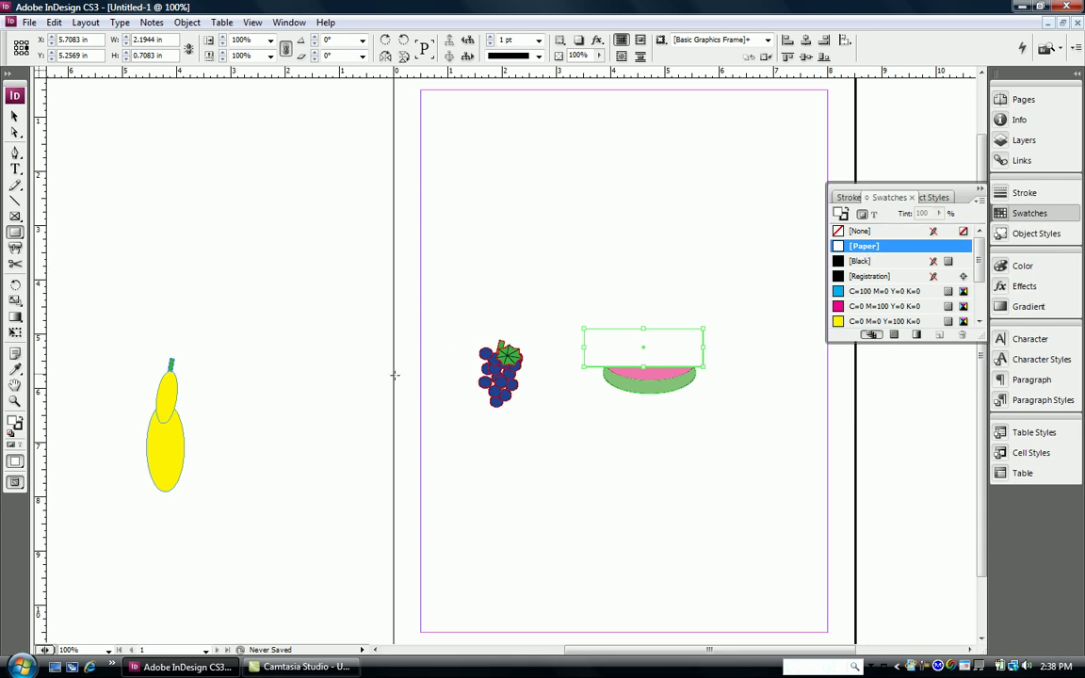
# Step: Set the white rectangle's stroke to [None] and check the watermelon slice in preview mode before returning to normal view
pyautogui.click(846, 217)
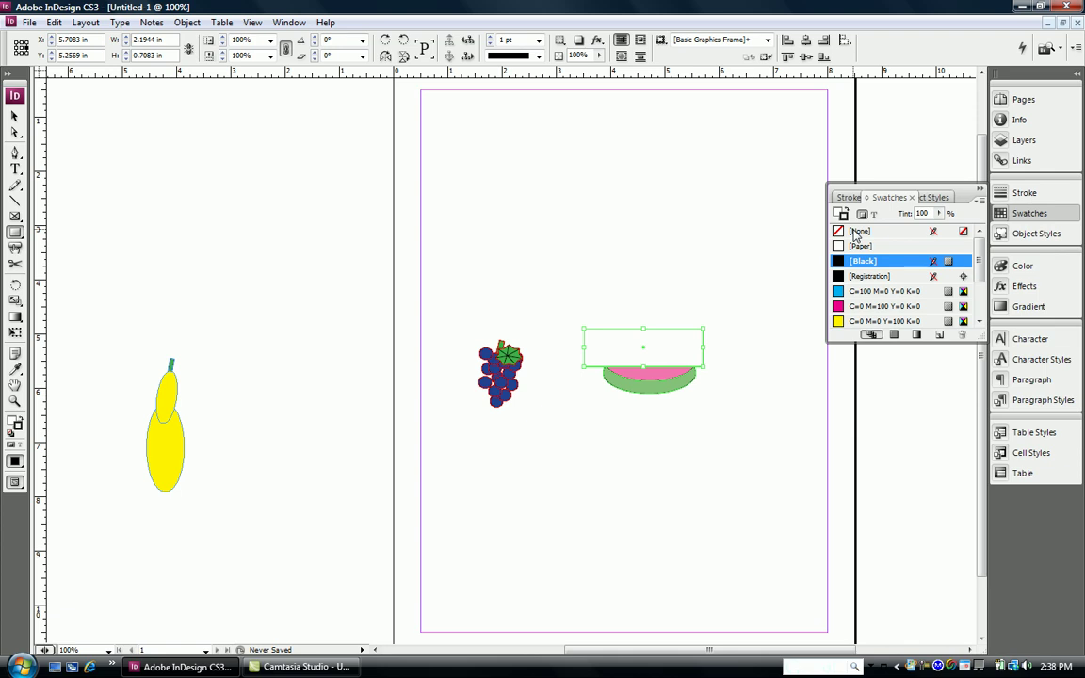
pyautogui.click(855, 232)
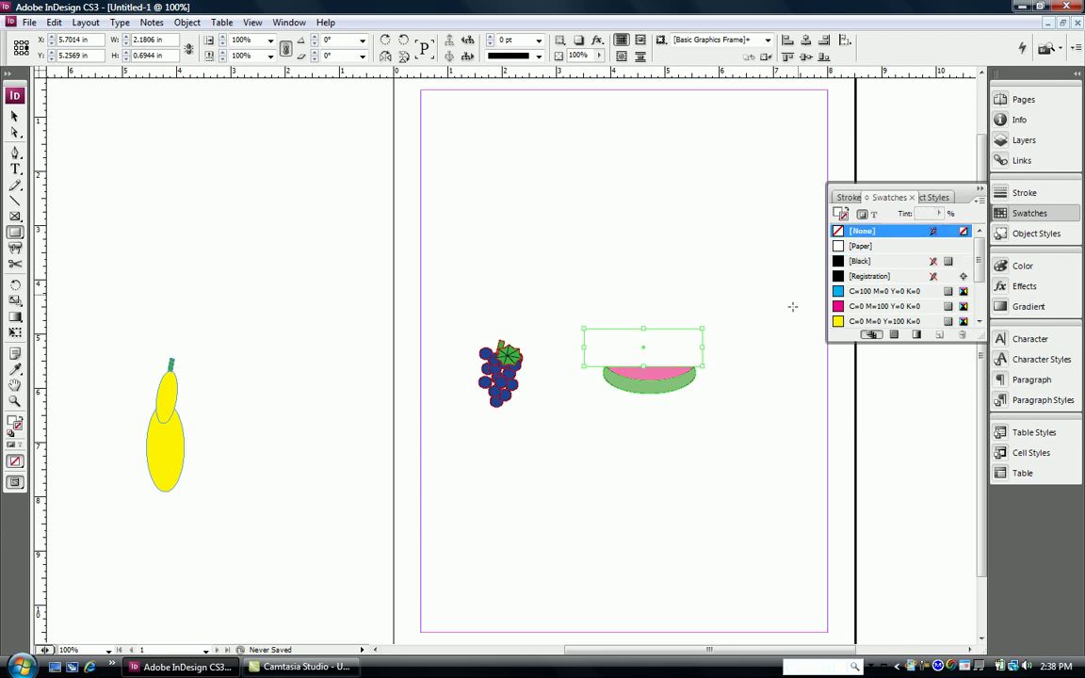
pyautogui.click(15, 115)
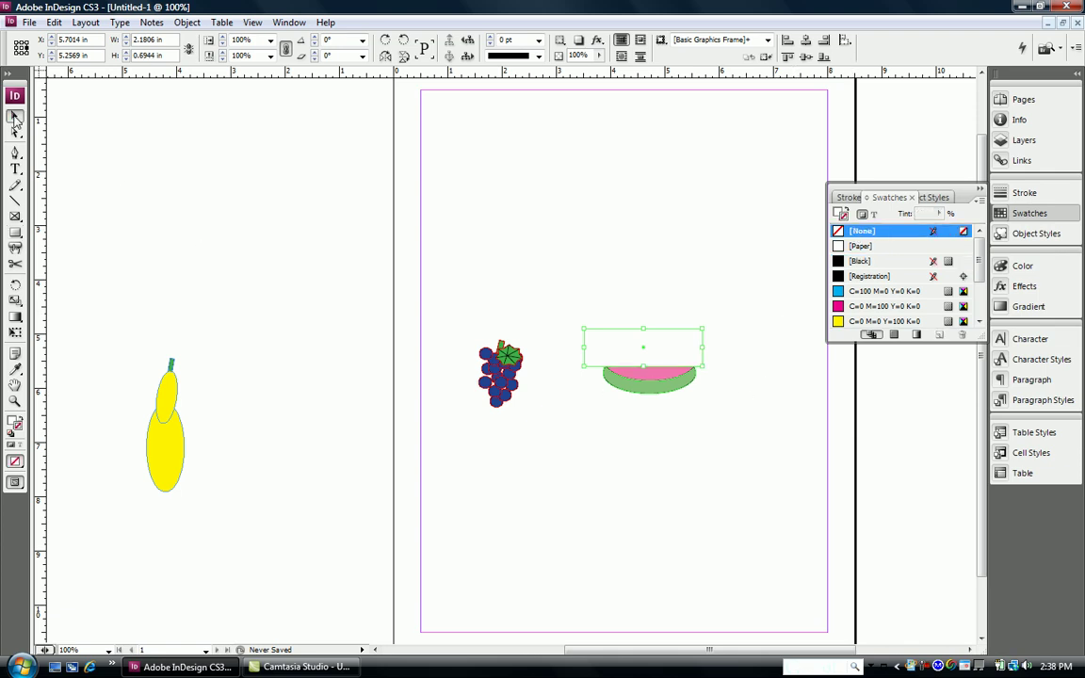
pyautogui.click(501, 484)
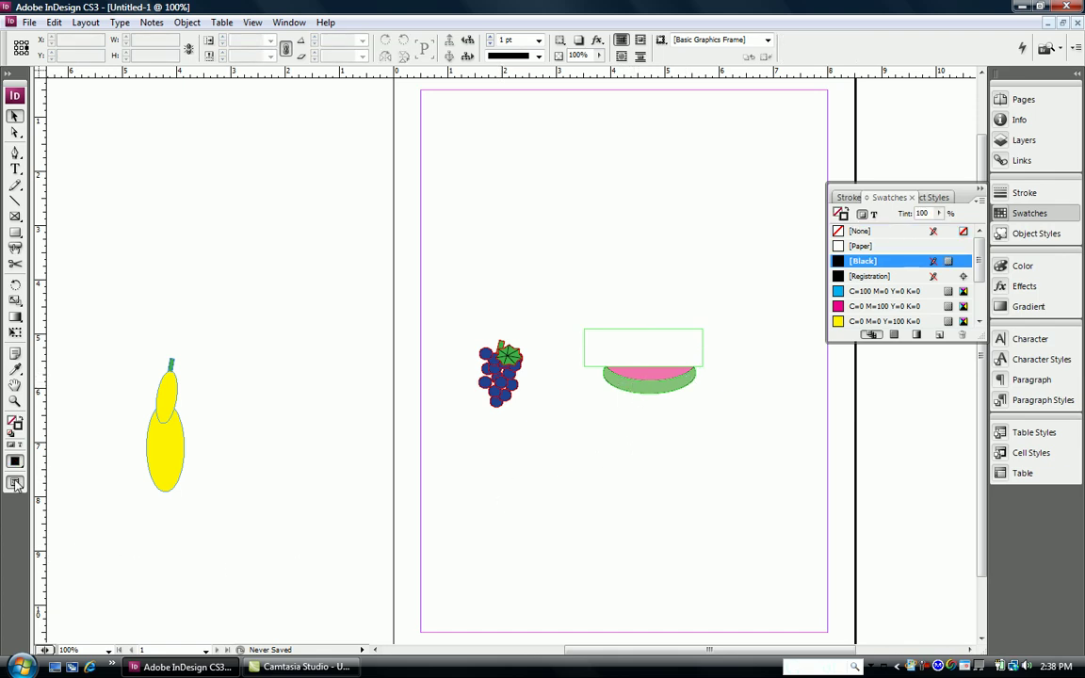
pyautogui.moveTo(15, 484); pyautogui.dragTo(50, 499)
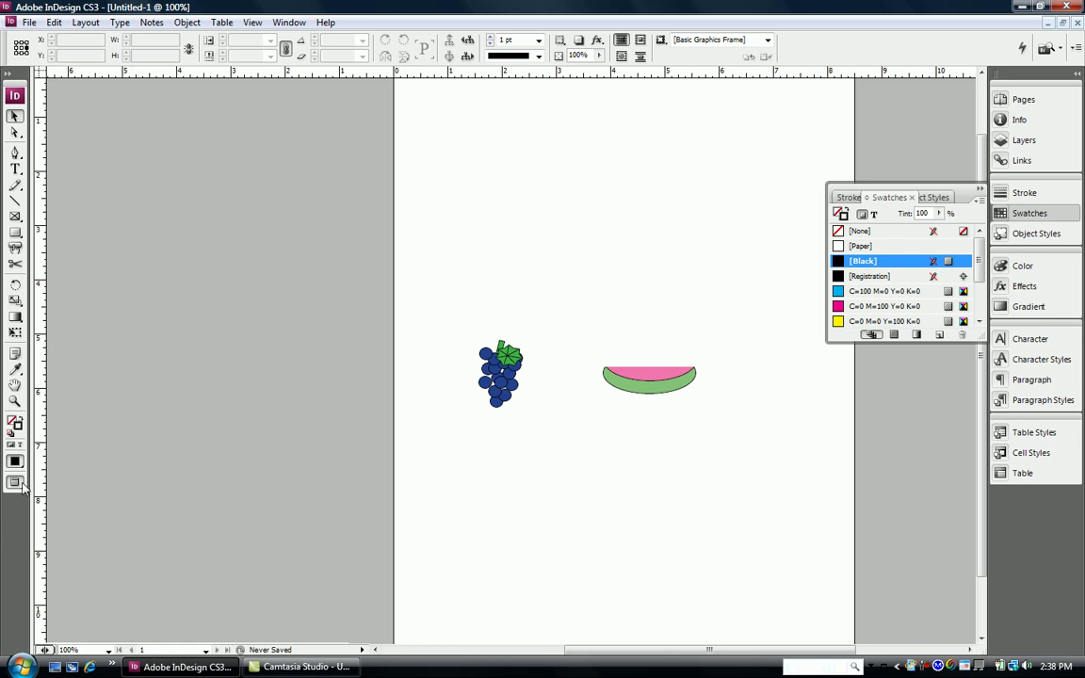
pyautogui.moveTo(16, 487); pyautogui.dragTo(49, 482)
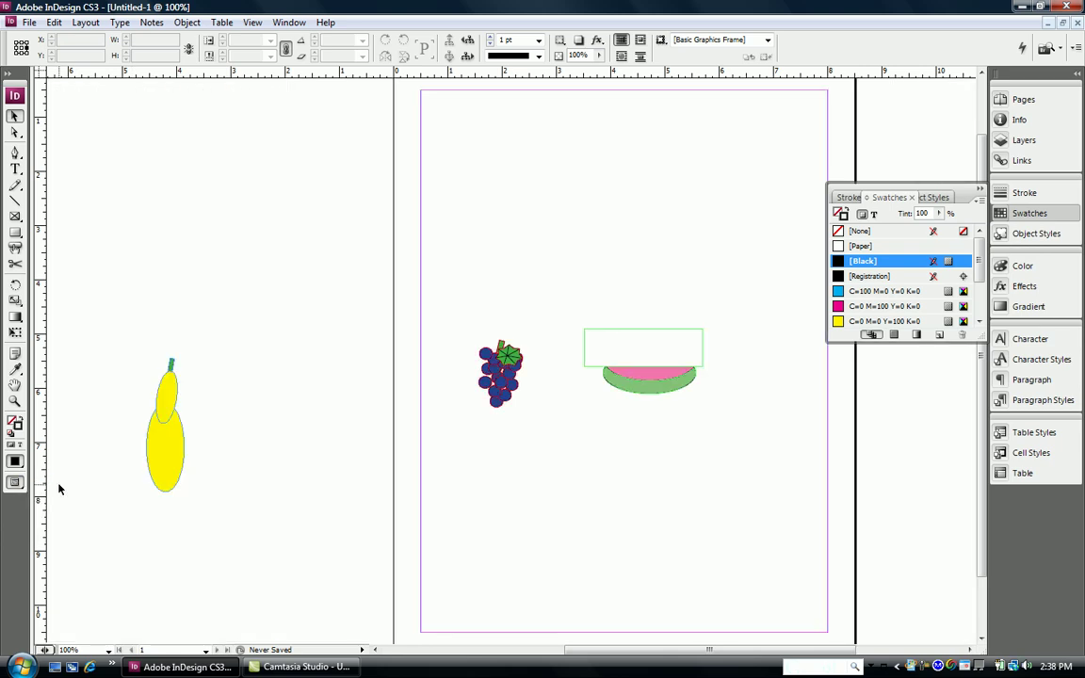
# Step: Draw eight small elliptical seeds, about 0.05 to 0.1 in wide, scattered across the pink flesh of the watermelon slice
pyautogui.click(15, 400)
pyautogui.moveTo(589, 341); pyautogui.dragTo(729, 416)
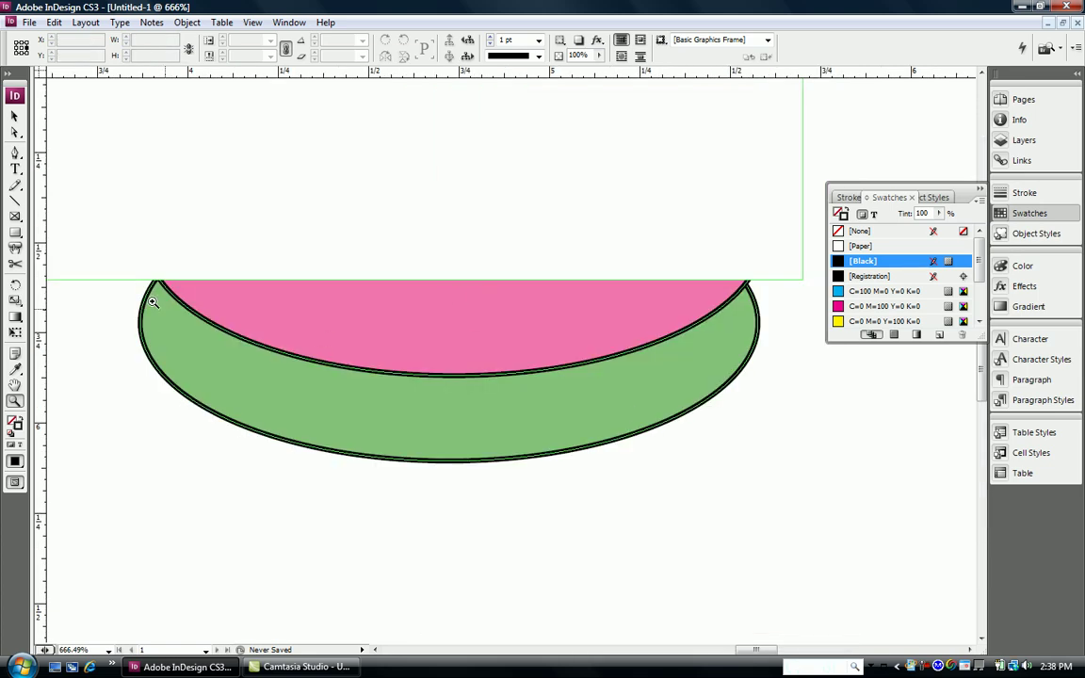
pyautogui.moveTo(15, 235); pyautogui.dragTo(59, 248)
pyautogui.moveTo(220, 295); pyautogui.dragTo(243, 303)
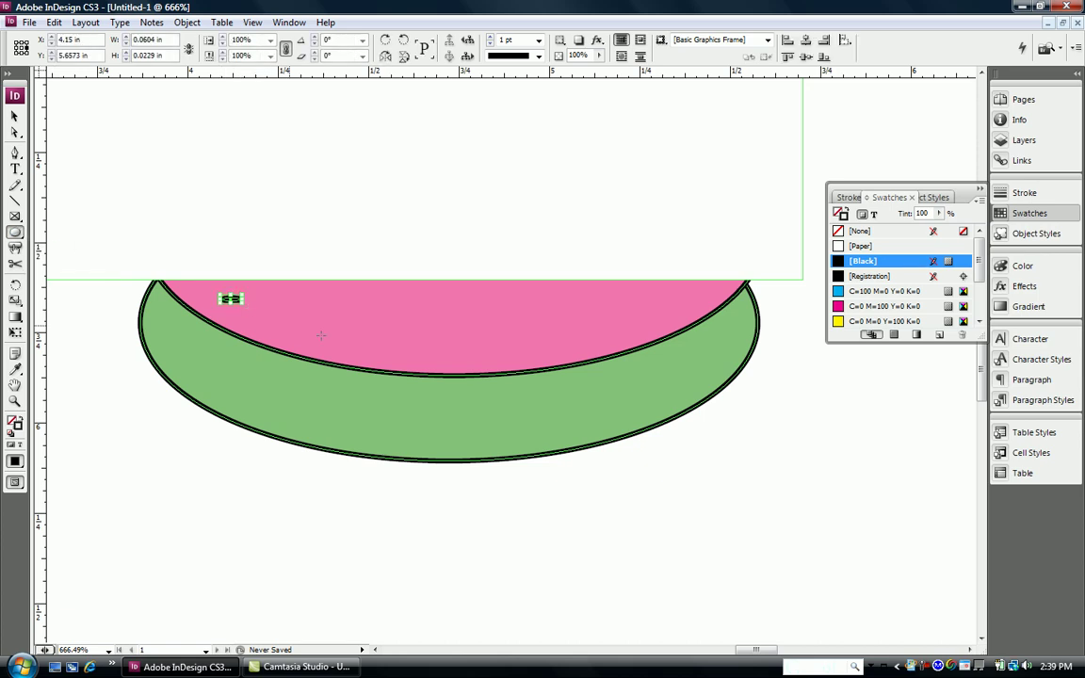
pyautogui.moveTo(284, 320); pyautogui.dragTo(302, 328)
pyautogui.moveTo(353, 300); pyautogui.dragTo(370, 308)
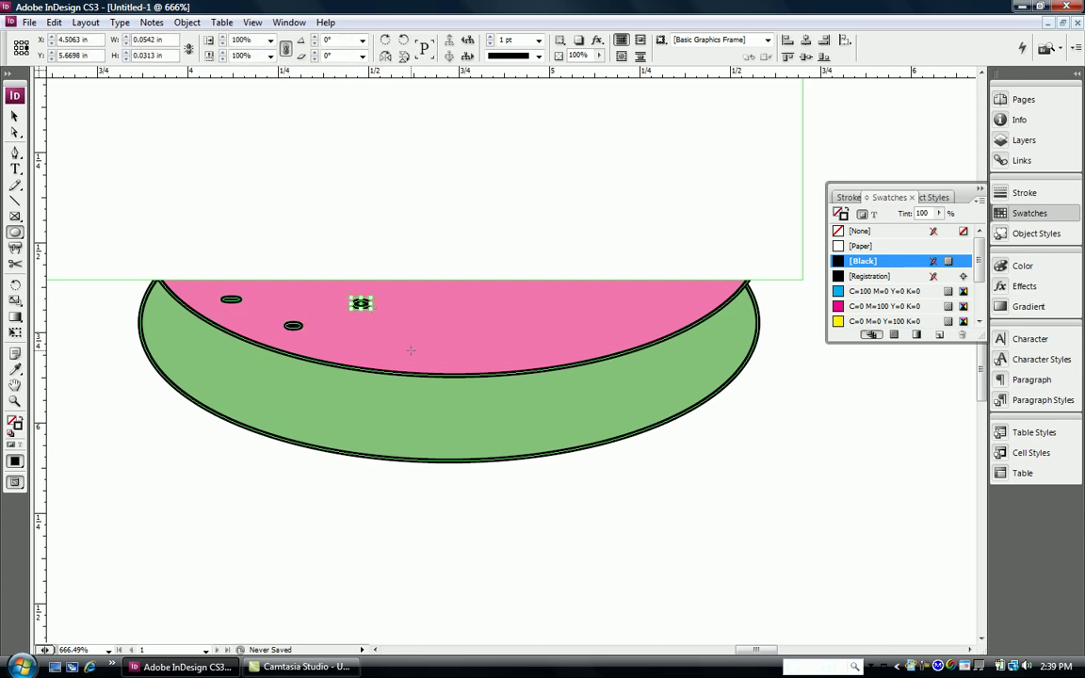
pyautogui.moveTo(412, 351); pyautogui.dragTo(434, 358)
pyautogui.moveTo(451, 301); pyautogui.dragTo(465, 312)
pyautogui.moveTo(532, 310); pyautogui.dragTo(645, 317)
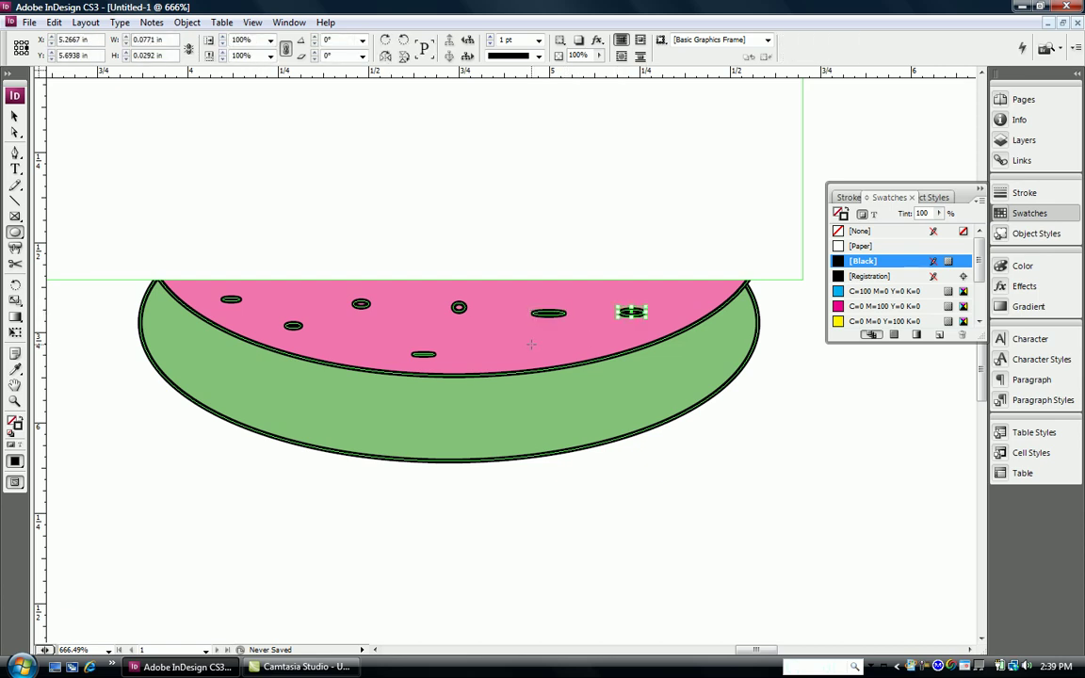
pyautogui.moveTo(541, 349); pyautogui.dragTo(555, 351)
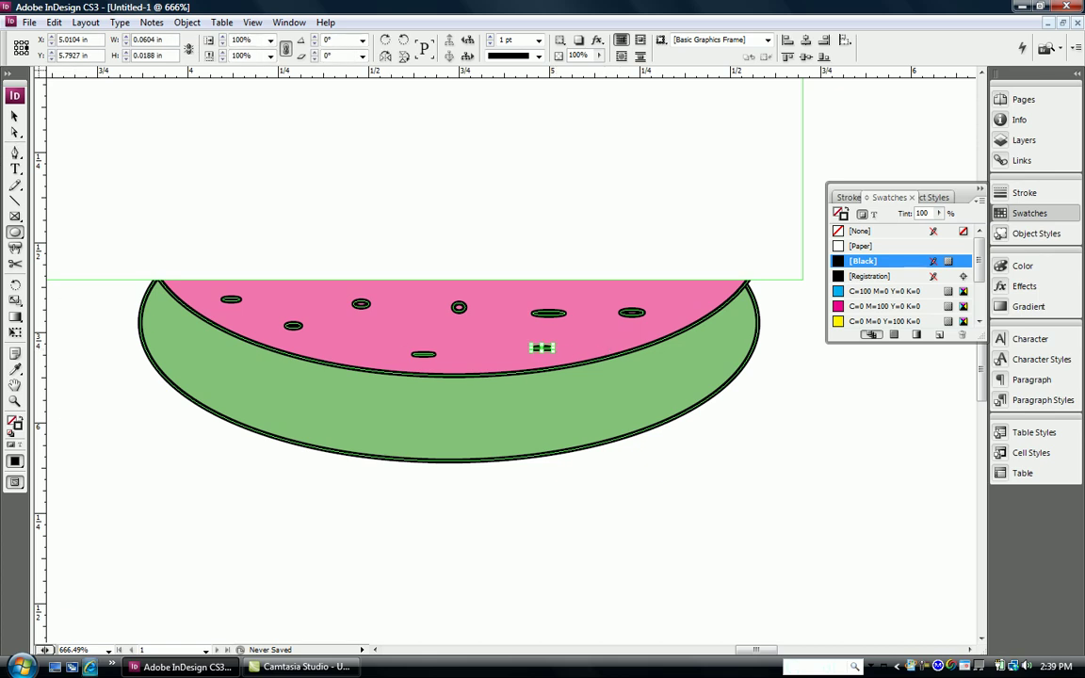
# Step: Check the seeded watermelon slice at 100% zoom in preview mode and return to normal view
pyautogui.click(110, 651)
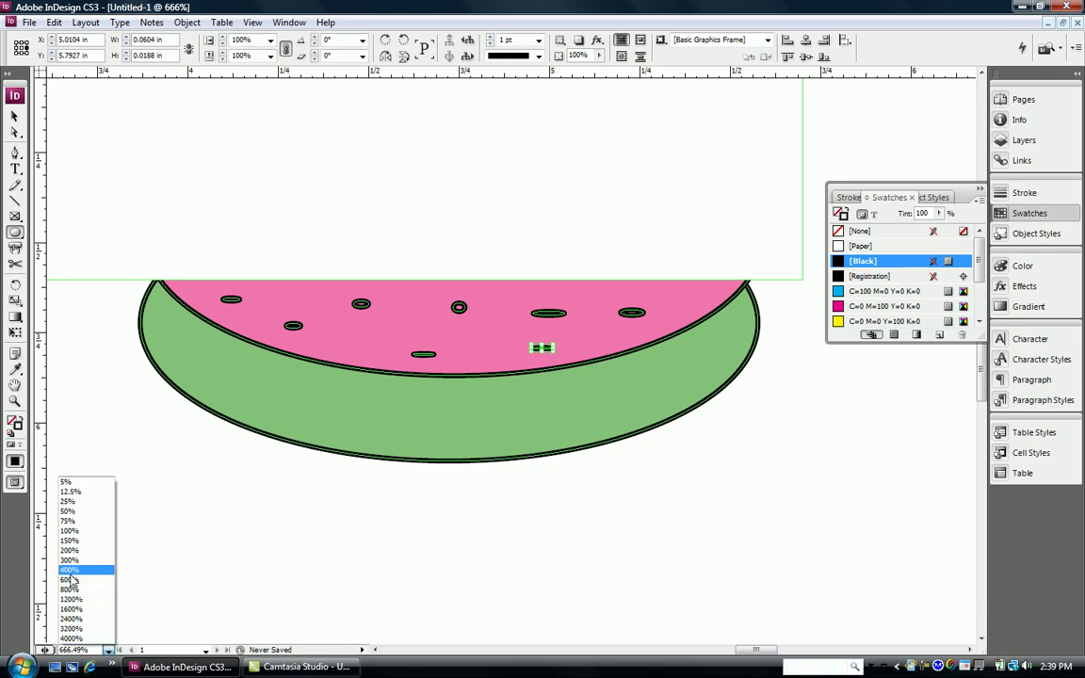
pyautogui.click(70, 531)
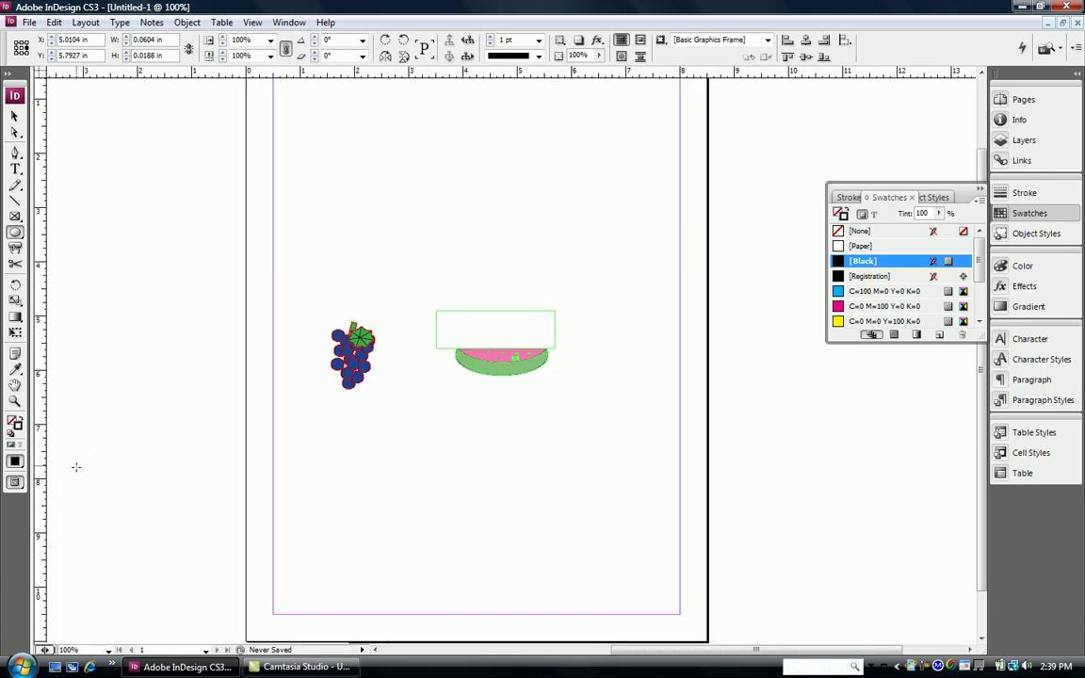
pyautogui.click(14, 115)
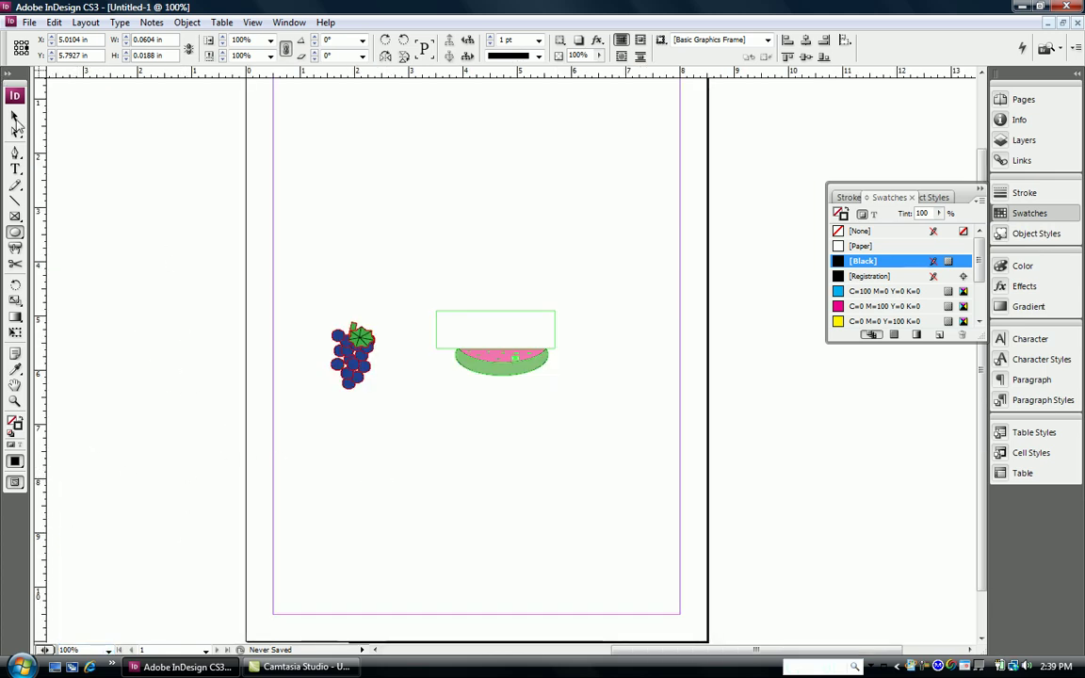
pyautogui.click(140, 200)
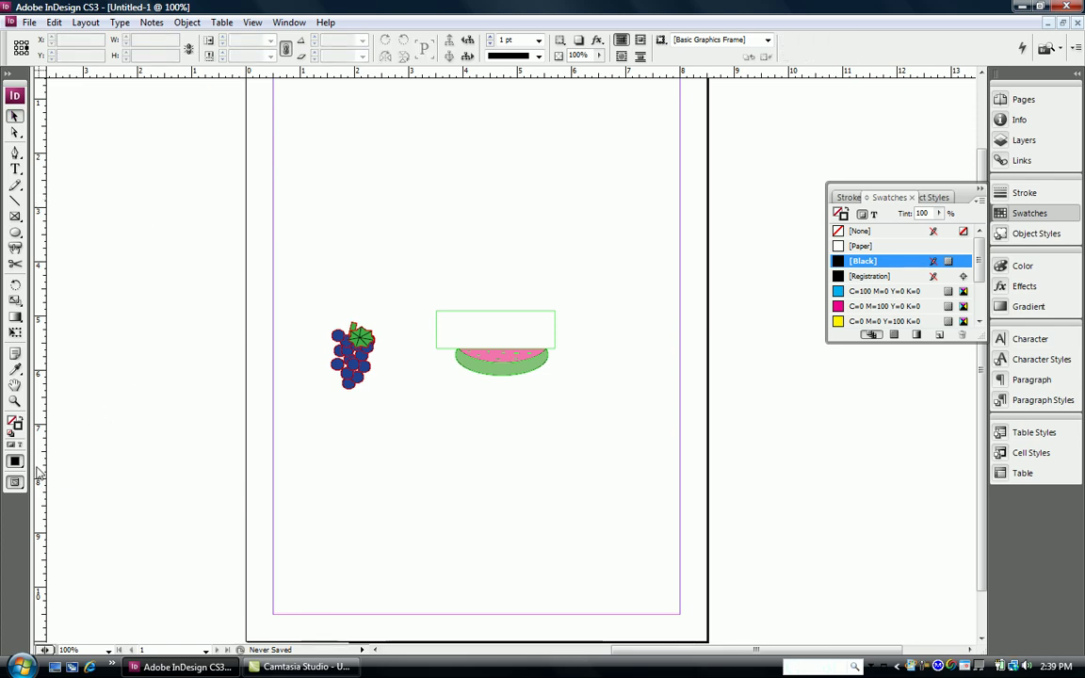
pyautogui.moveTo(17, 483); pyautogui.dragTo(47, 496)
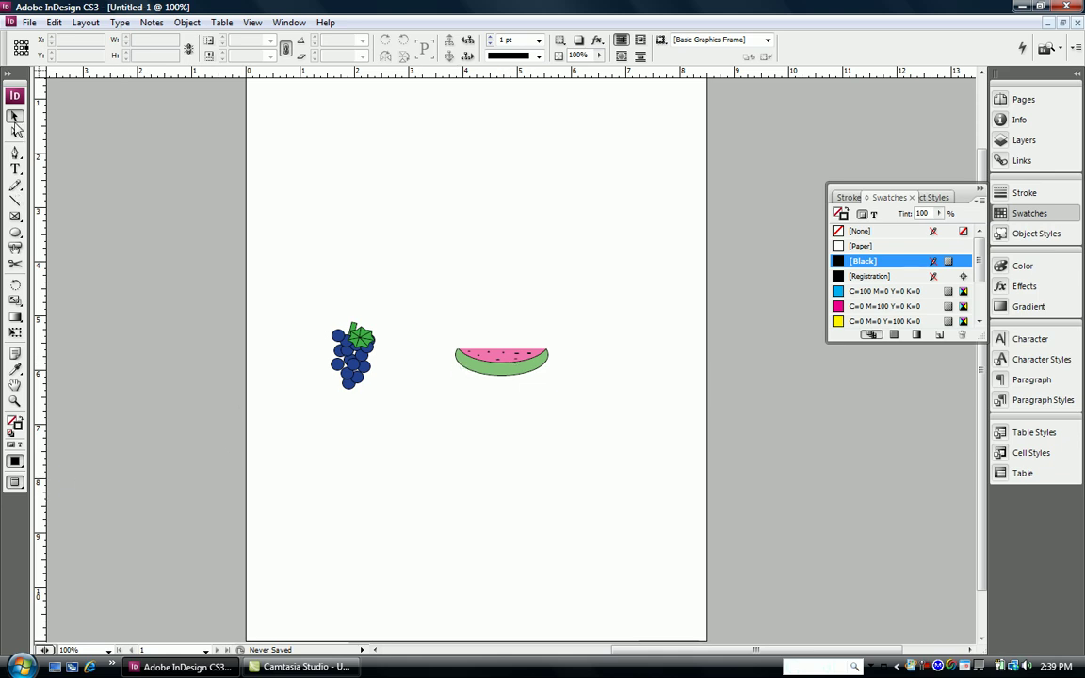
pyautogui.moveTo(16, 483); pyautogui.dragTo(43, 482)
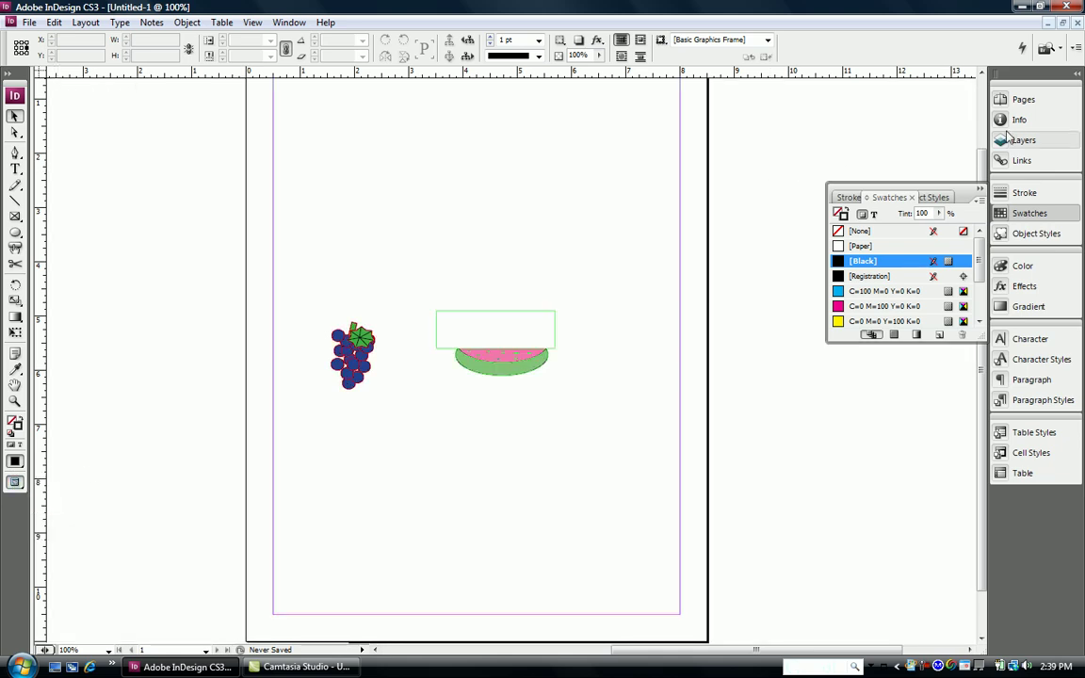
# Step: Select the watermelon shapes and the grape shapes in turn to check which layer each is on
pyautogui.click(1034, 140)
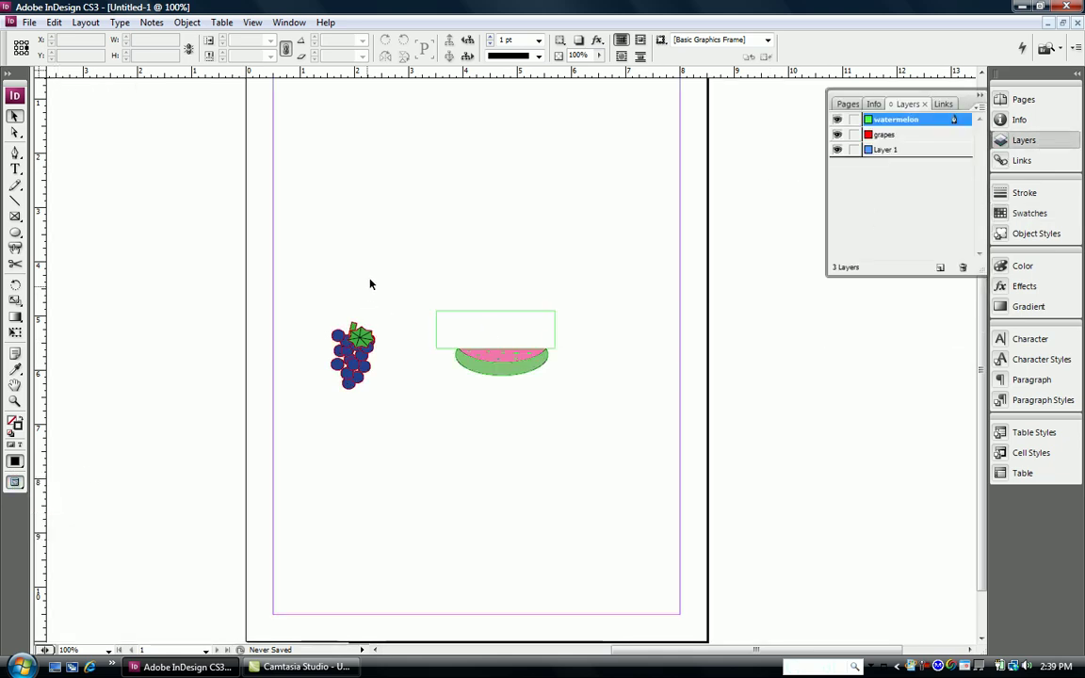
pyautogui.moveTo(414, 289); pyautogui.dragTo(595, 415)
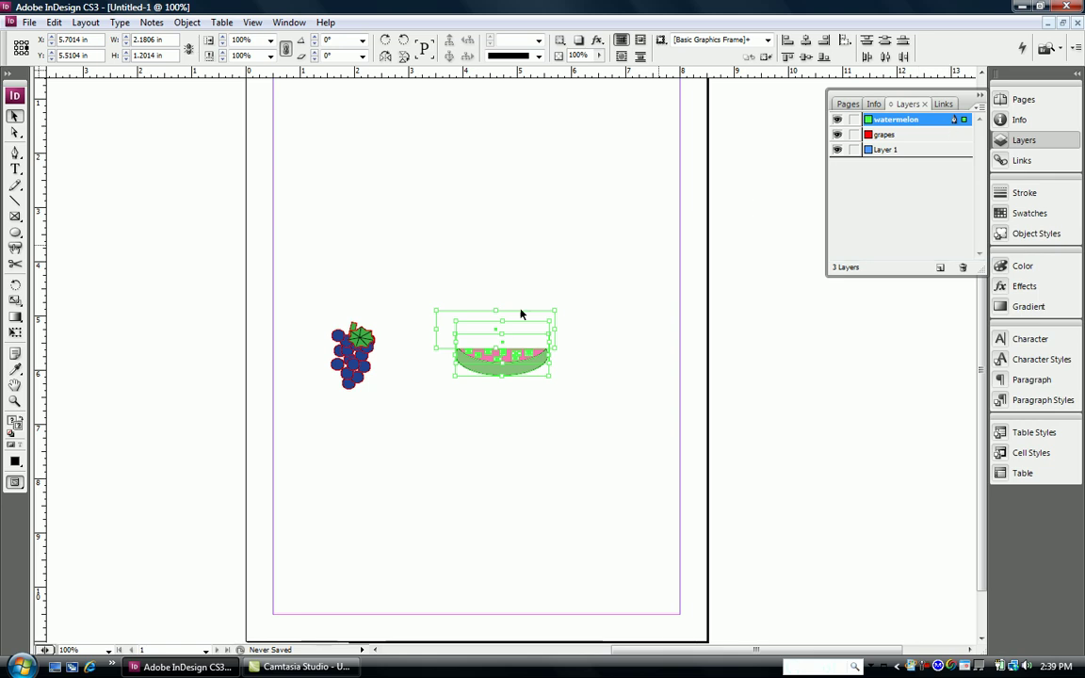
pyautogui.moveTo(305, 309); pyautogui.dragTo(409, 417)
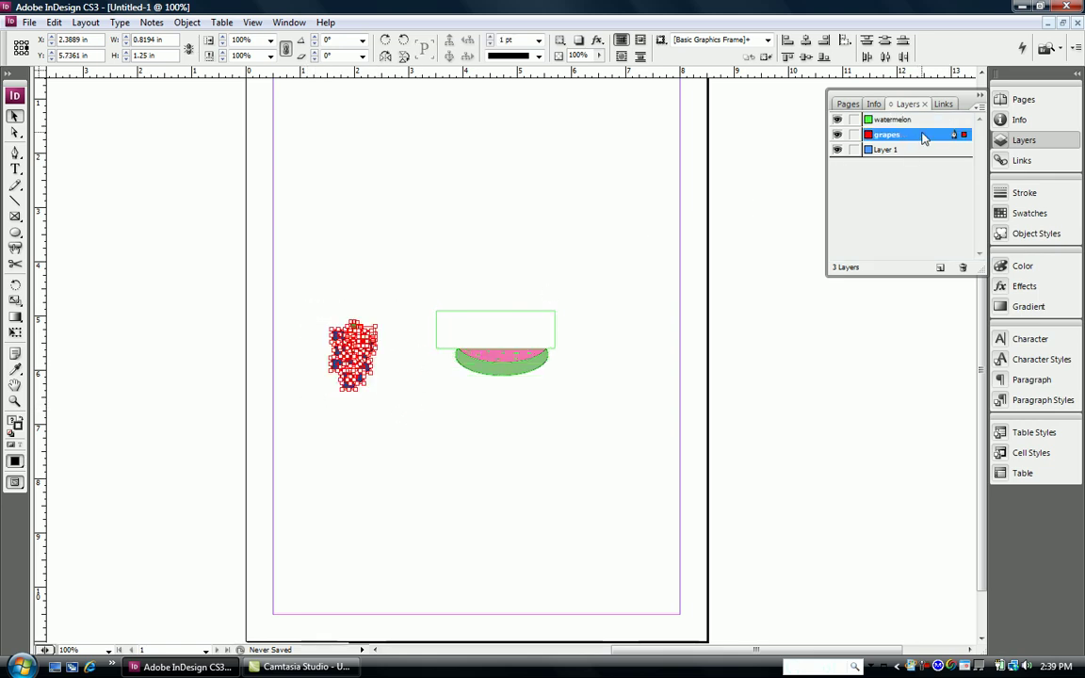
# Step: Add a new layer named "Yellow squash" with the layer color Blue
pyautogui.click(375, 650)
pyautogui.click(374, 650)
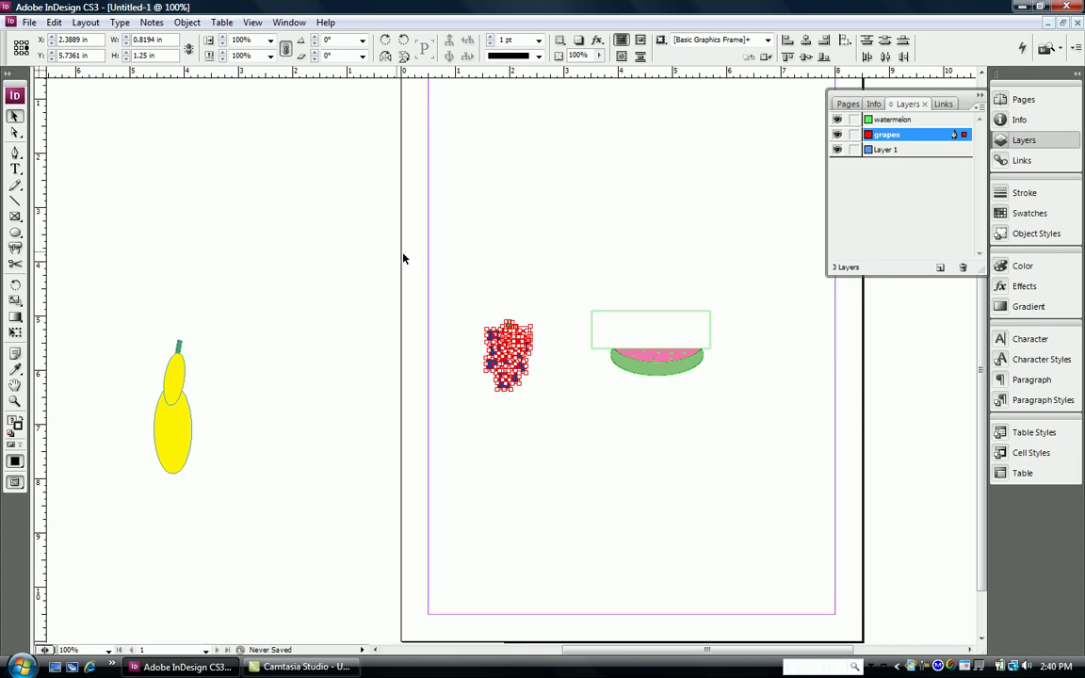
pyautogui.click(939, 266)
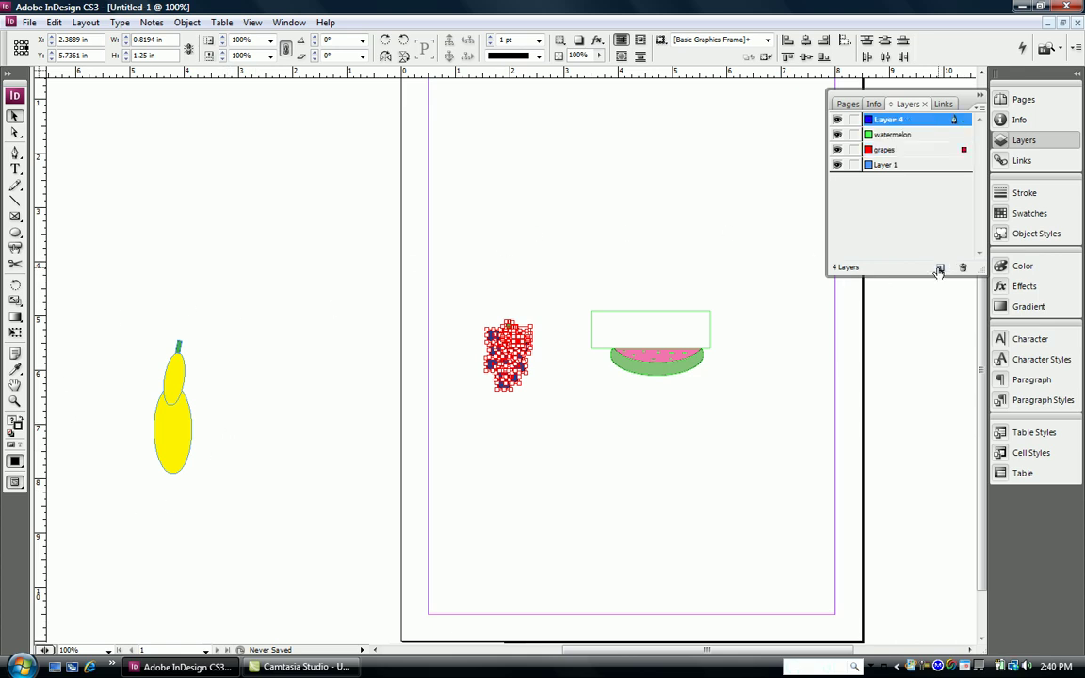
pyautogui.doubleClick(902, 123)
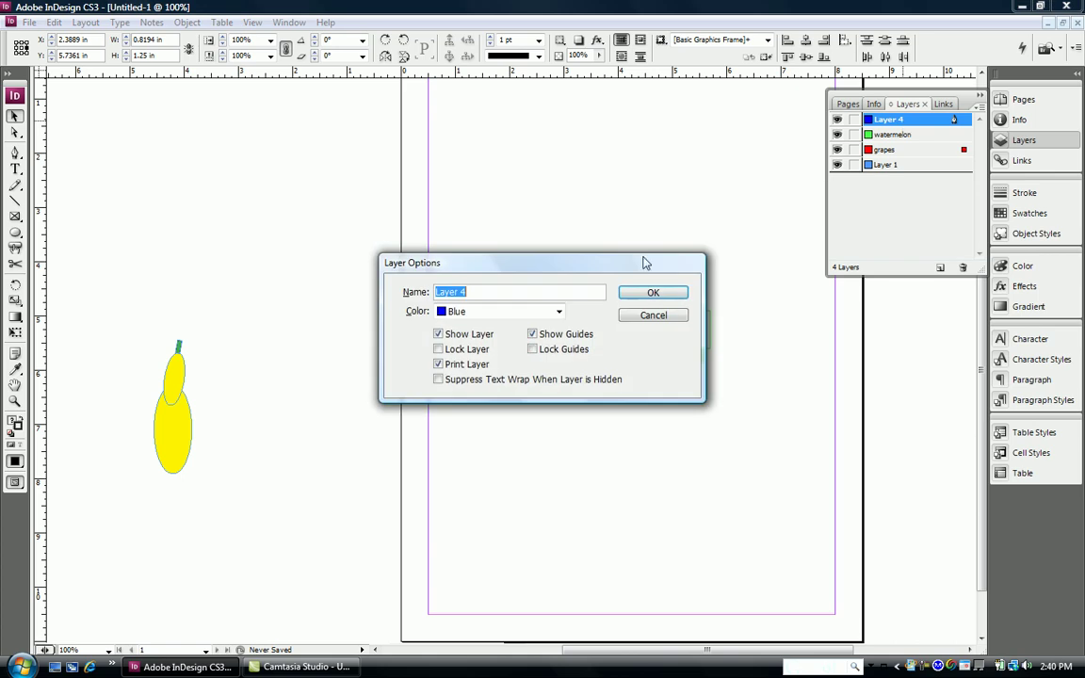
pyautogui.write('Yellow squash')
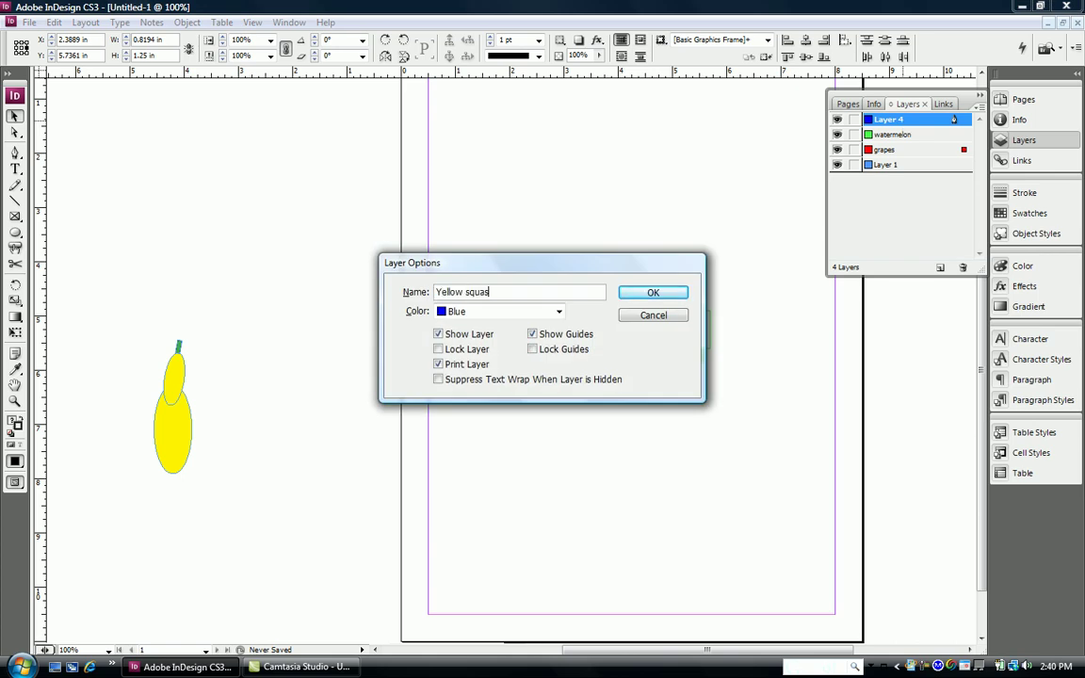
pyautogui.click(653, 292)
# Step: Transfer all the squash shapes from Layer 1 to the Yellow squash layer and place them on the page between the grapes and watermelon
pyautogui.moveTo(134, 319); pyautogui.dragTo(217, 511)
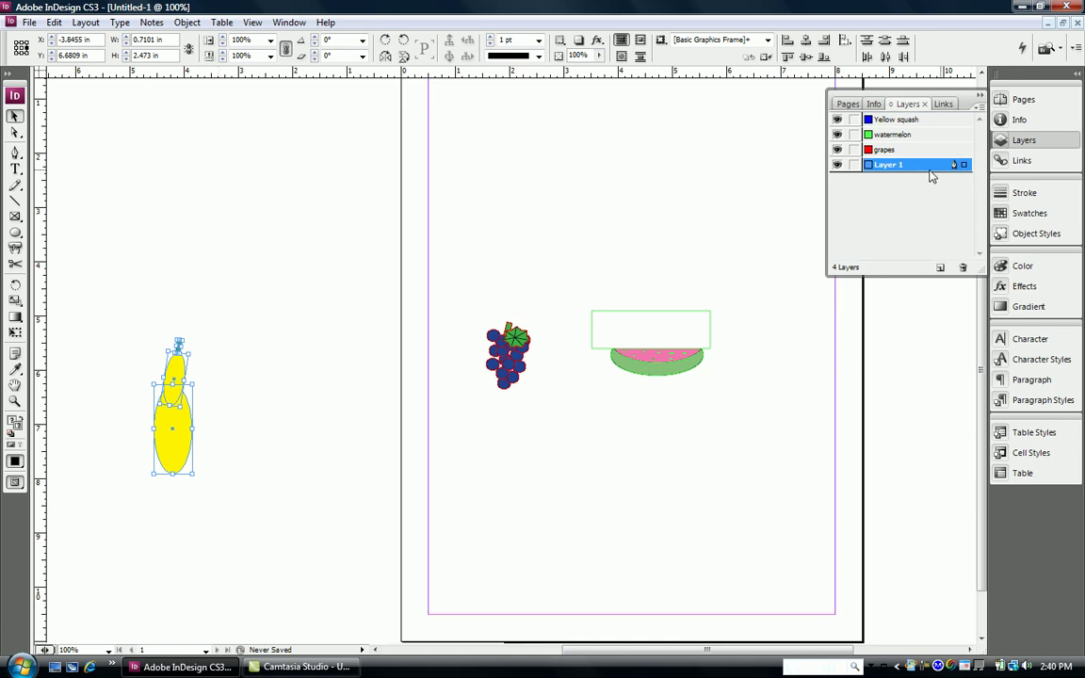
pyautogui.moveTo(963, 165); pyautogui.dragTo(964, 122)
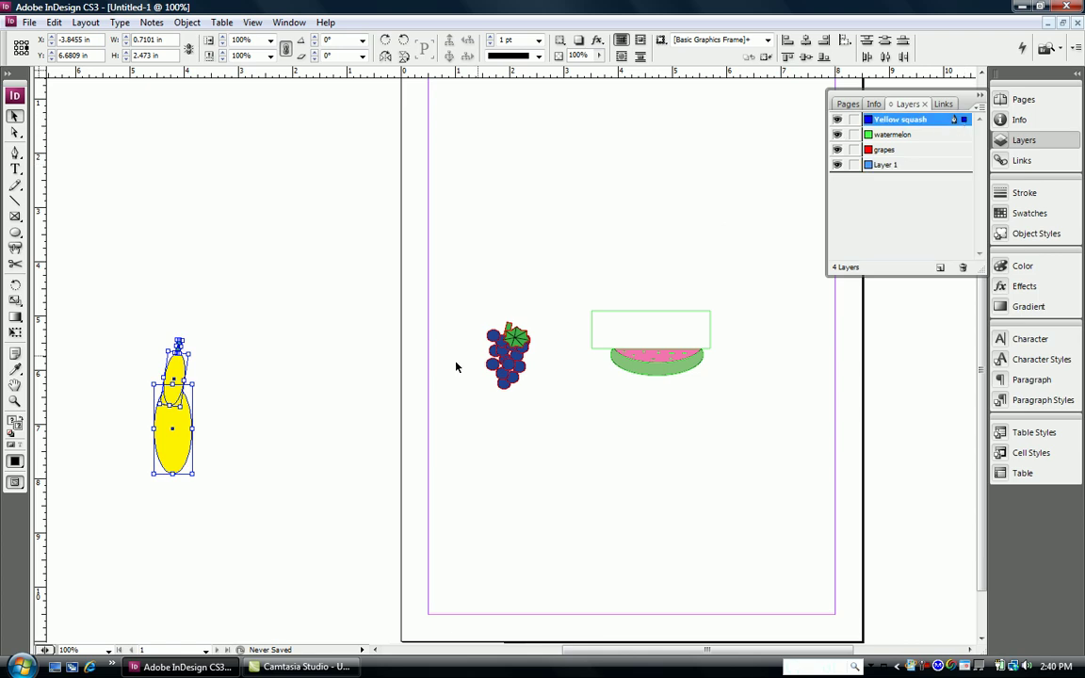
pyautogui.moveTo(173, 453); pyautogui.dragTo(561, 471)
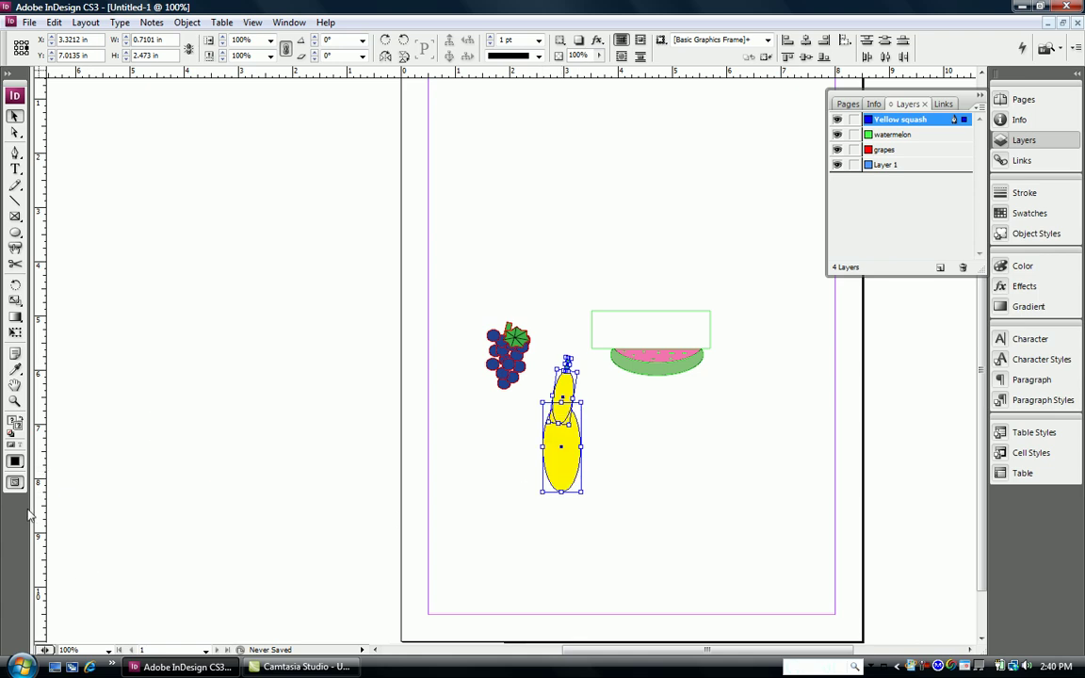
# Step: Check all three illustrations in preview mode with nothing selected and return to normal view
pyautogui.moveTo(15, 484); pyautogui.dragTo(59, 501)
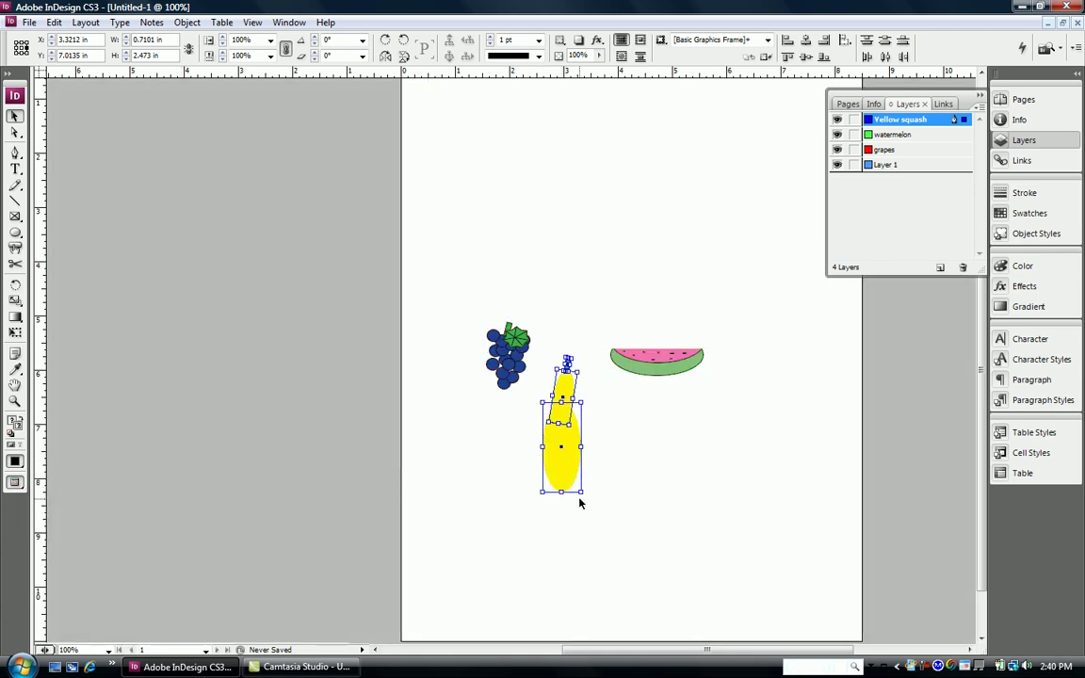
pyautogui.click(551, 549)
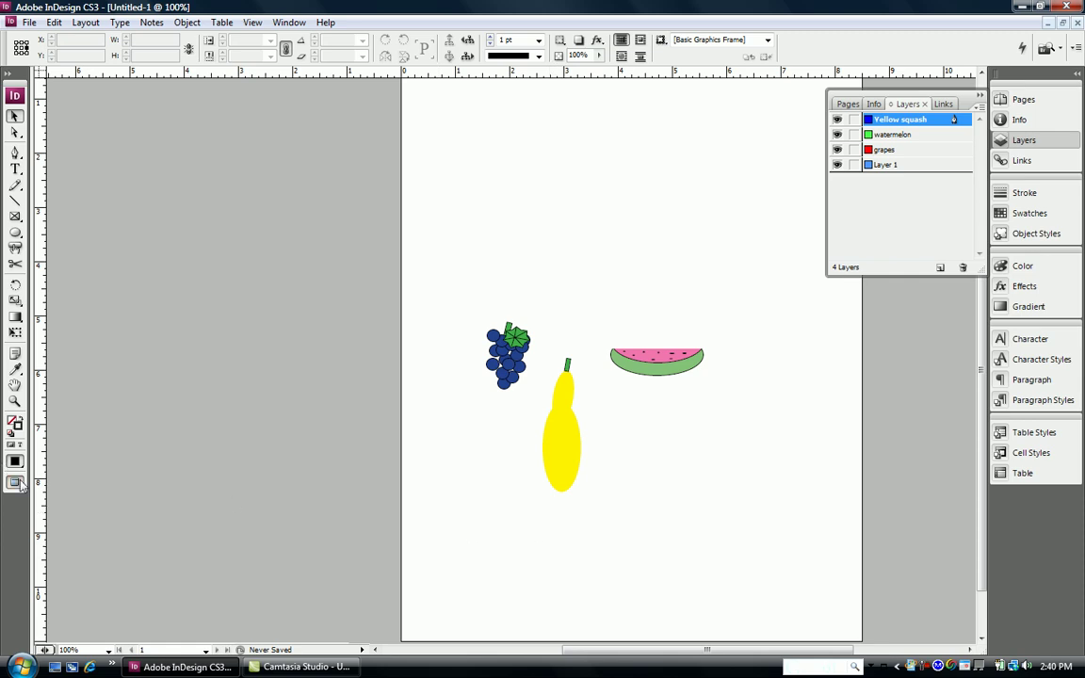
pyautogui.moveTo(19, 484); pyautogui.dragTo(58, 482)
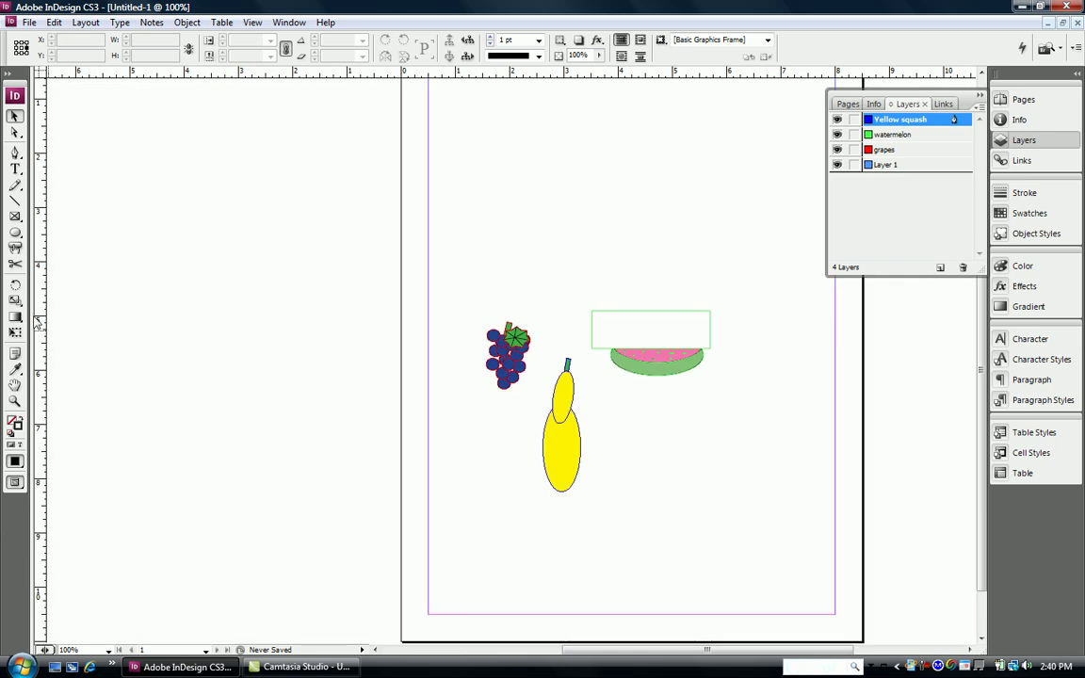